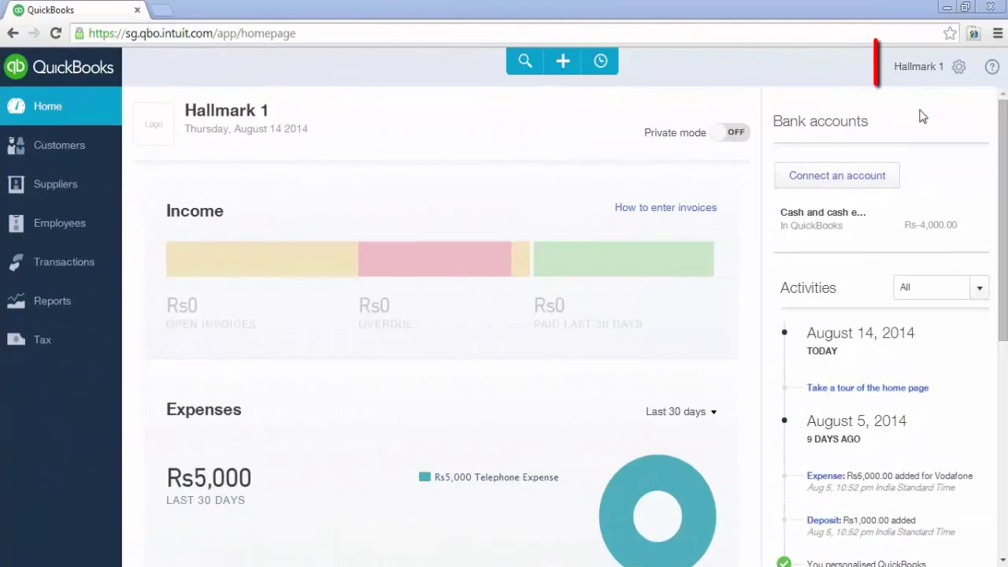
# - Open the budgeting tool, start a new budget and continue past the introduction page of the interview
pyautogui.click(959, 69)
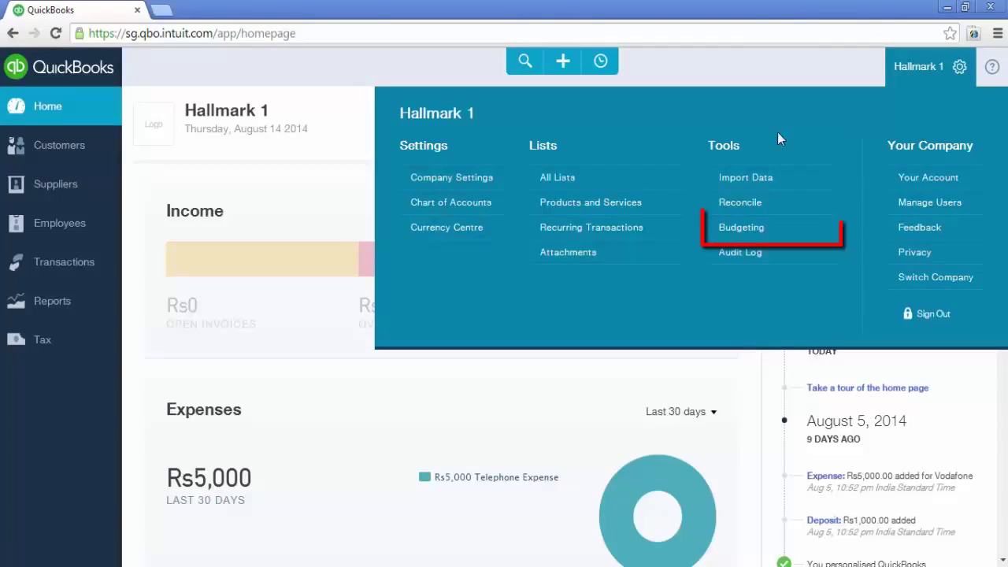
pyautogui.click(747, 232)
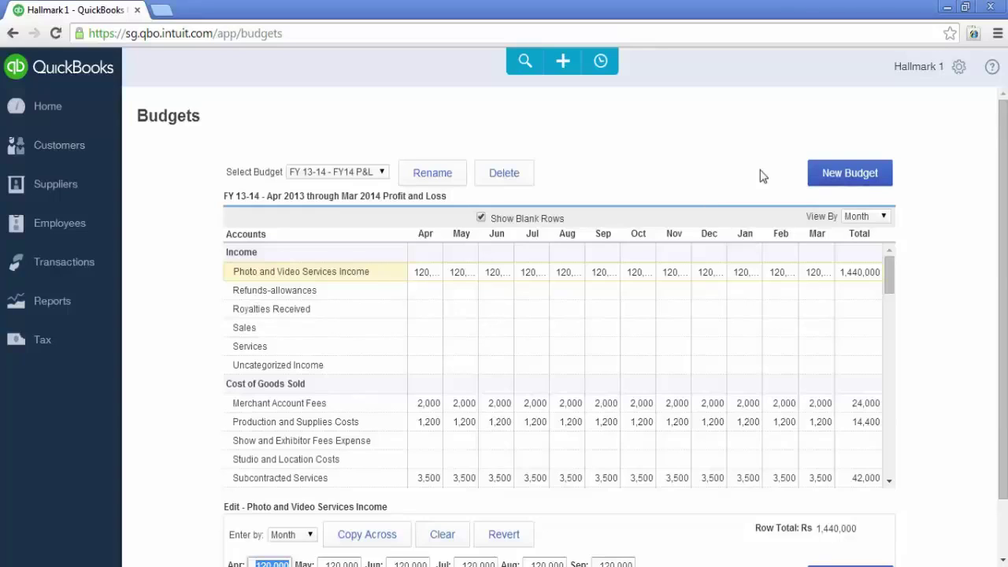
pyautogui.click(840, 183)
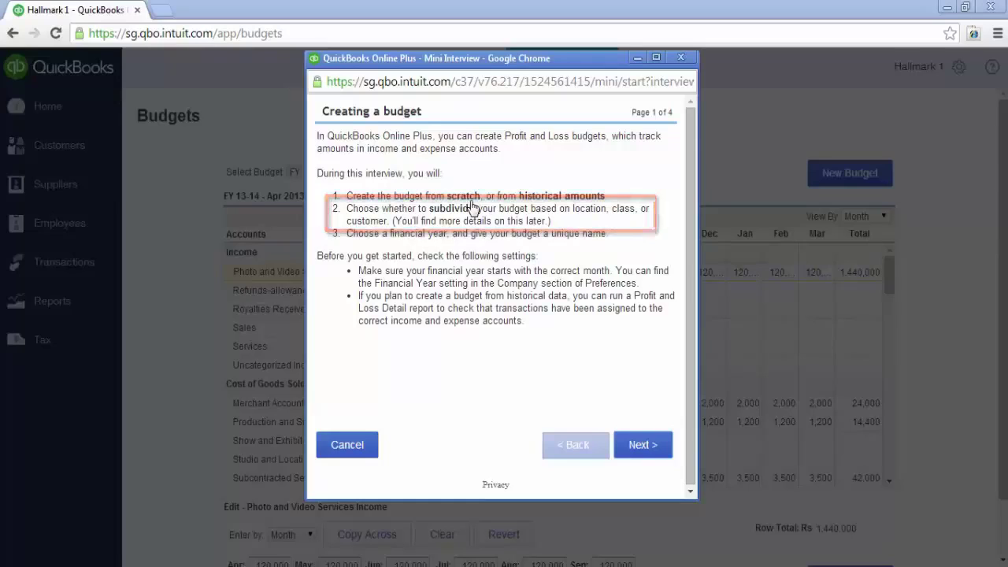
pyautogui.press('Return')
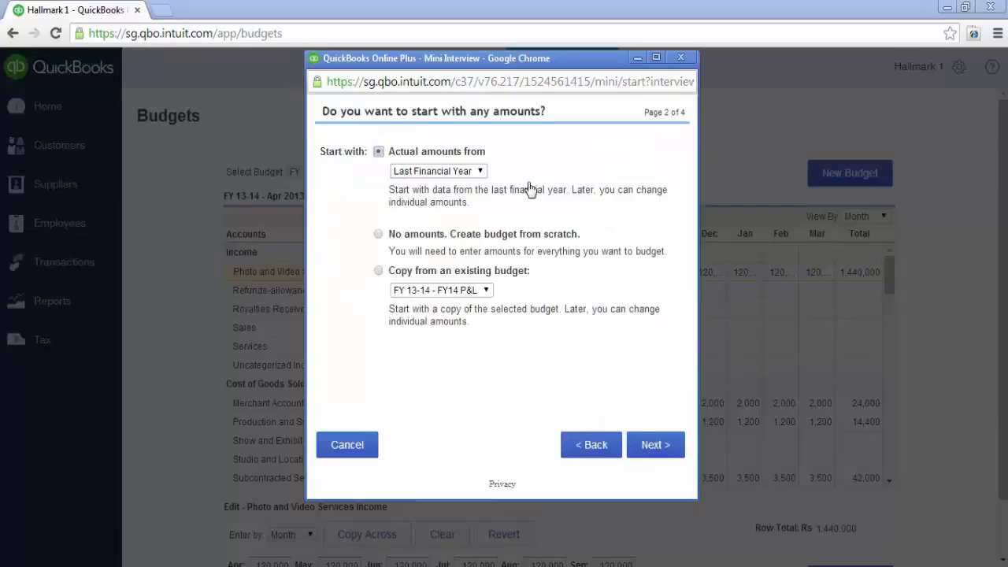
pyautogui.click(471, 173)
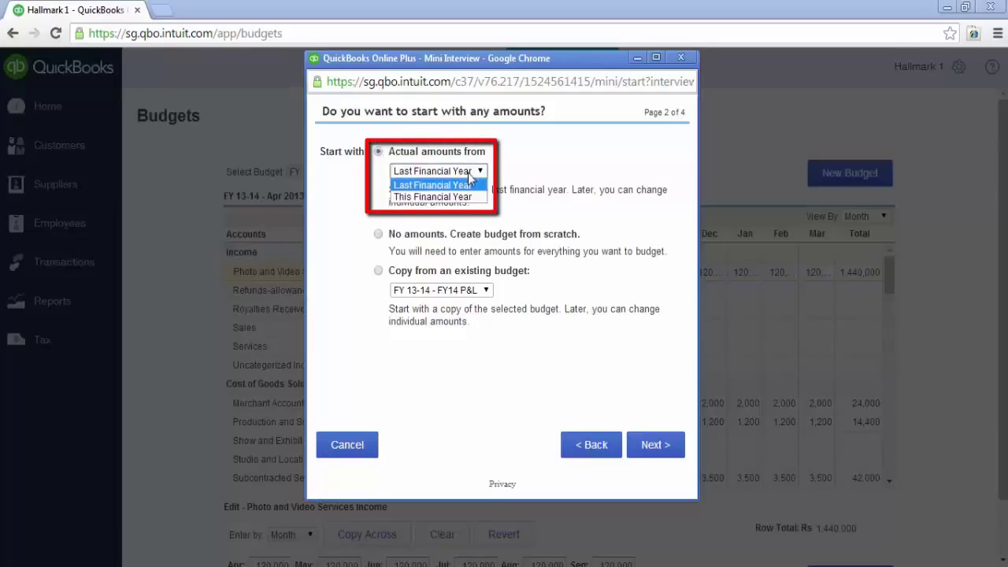
pyautogui.click(526, 181)
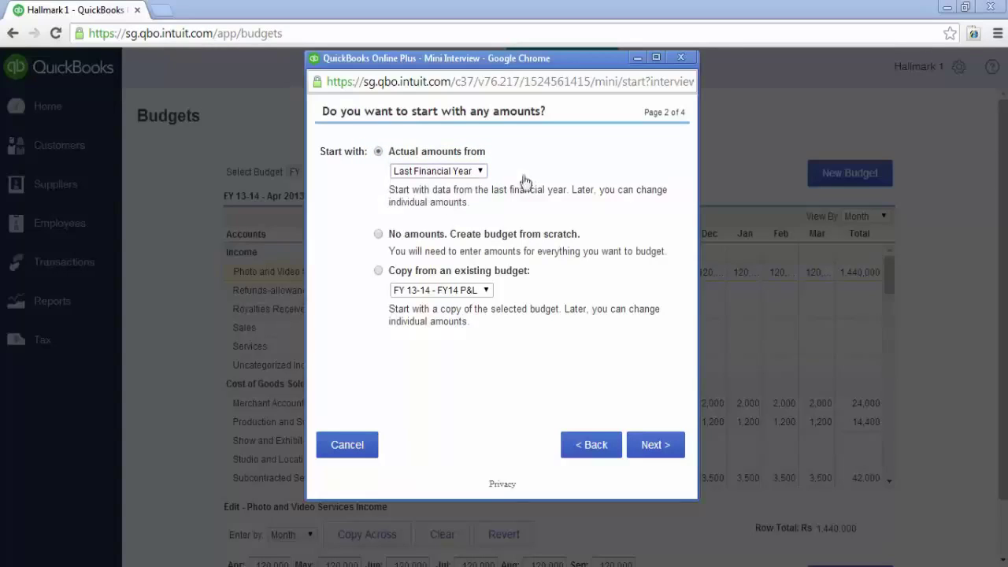
pyautogui.click(379, 234)
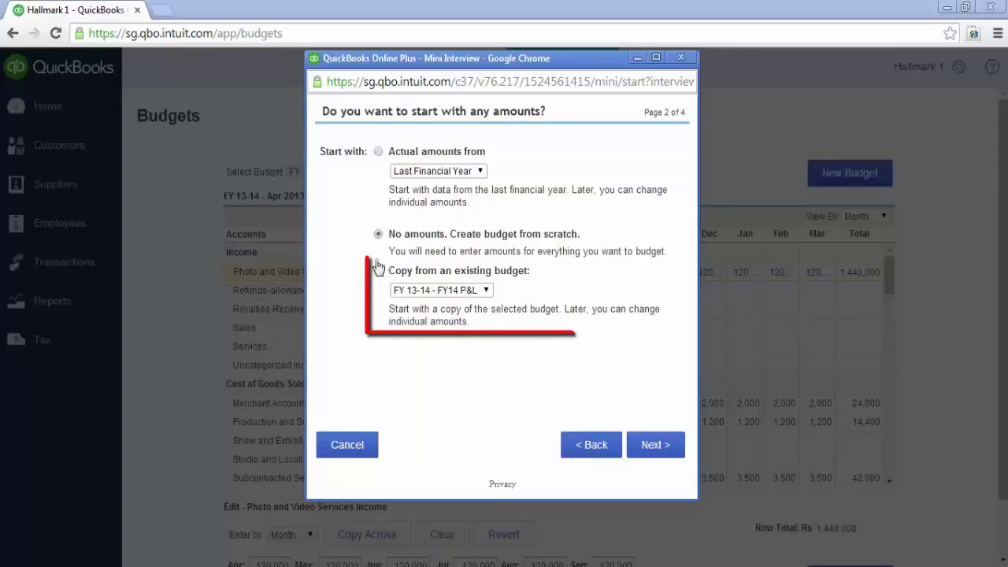
# - Base the new budget on a copy of the existing budget FY 13-14 - FY14 P&L and continue
pyautogui.click(378, 272)
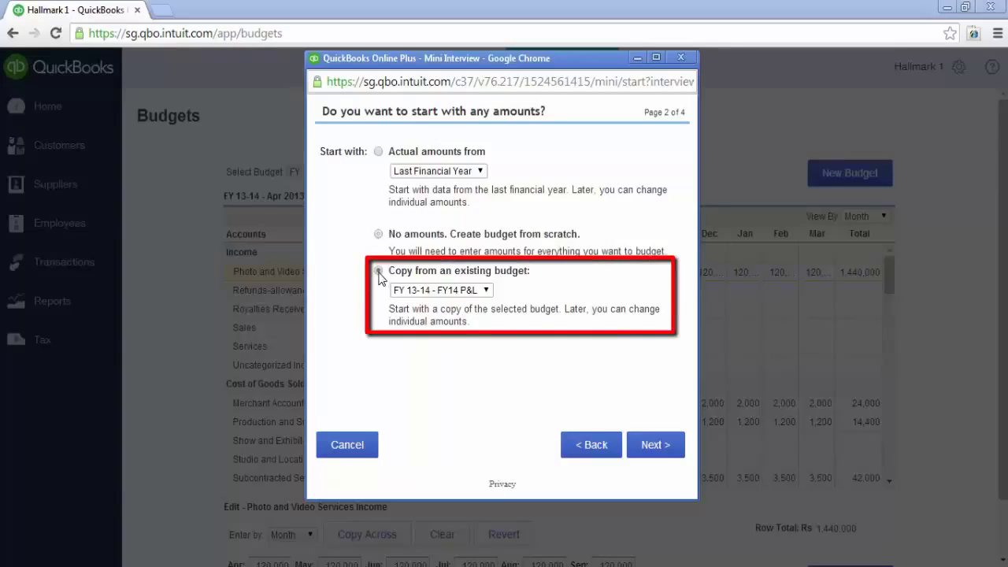
pyautogui.click(481, 289)
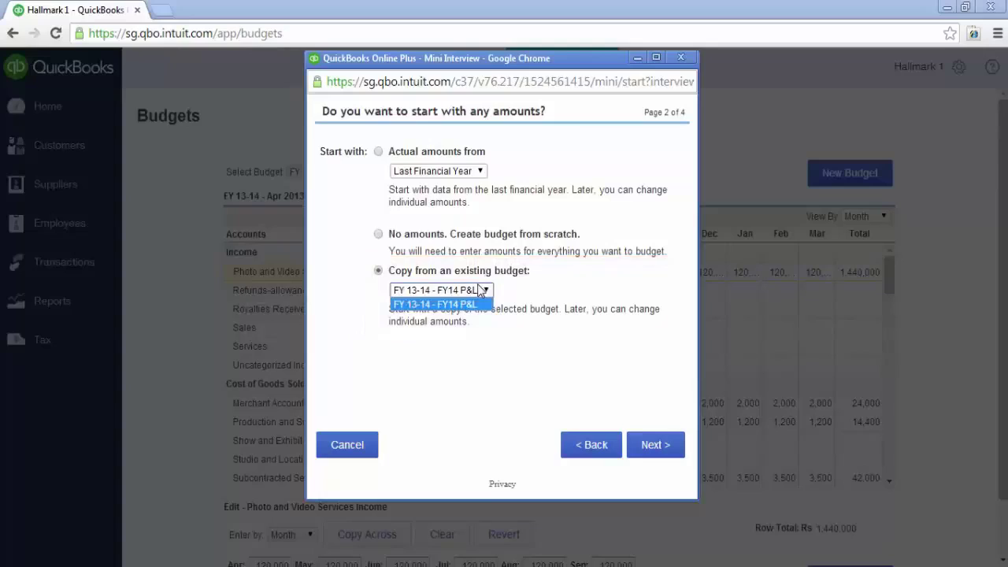
pyautogui.click(551, 333)
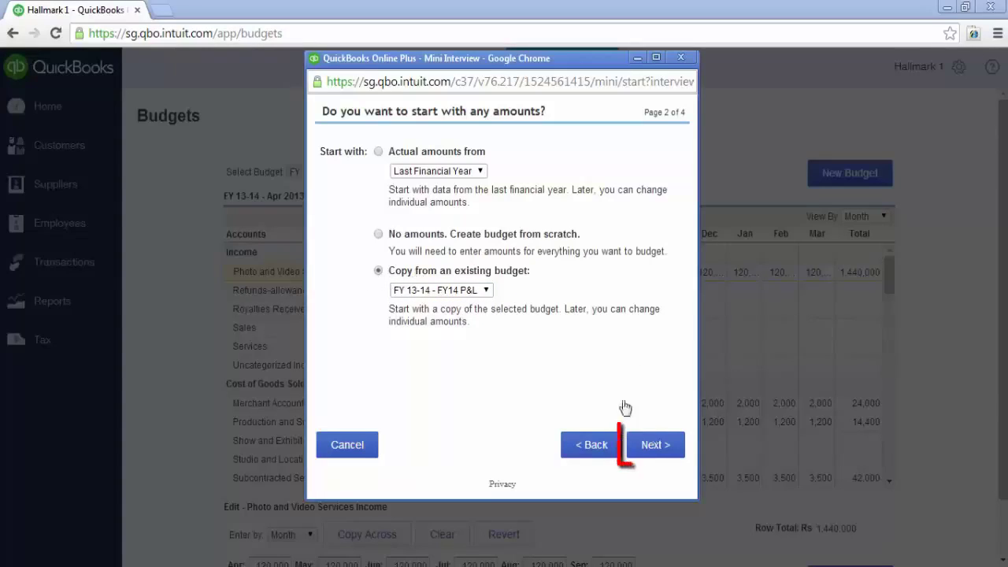
pyautogui.press('Return')
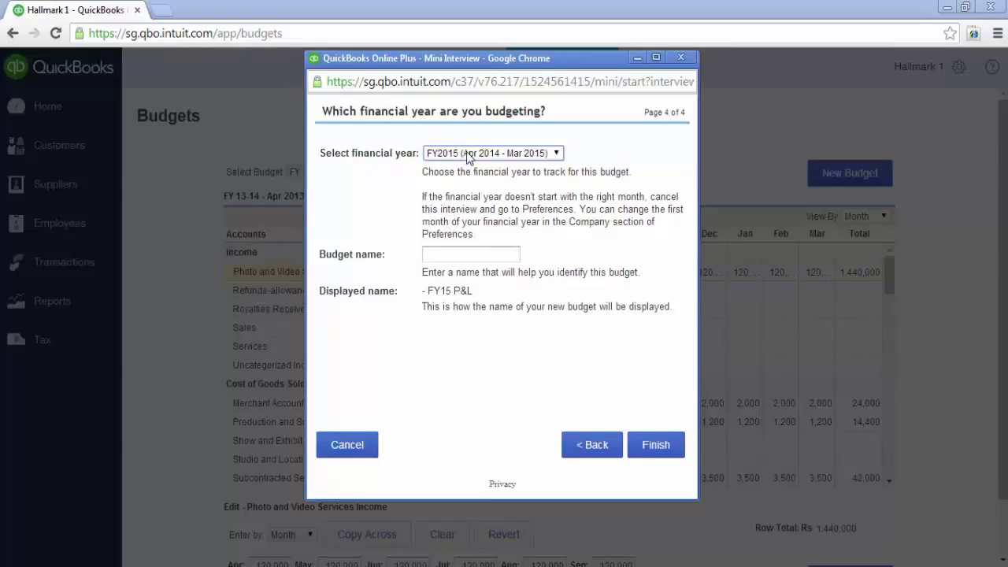
# - Choose financial year FY2015 (Apr 2014 - Mar 2015), name the budget "FY 14-15 Budget" and finish creating it
pyautogui.click(467, 154)
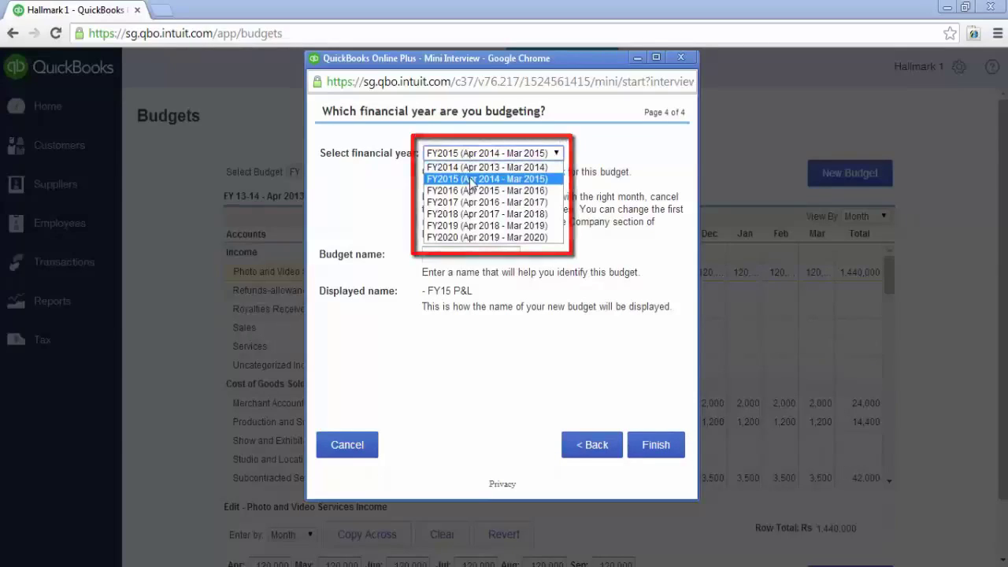
pyautogui.click(471, 179)
pyautogui.click(443, 258)
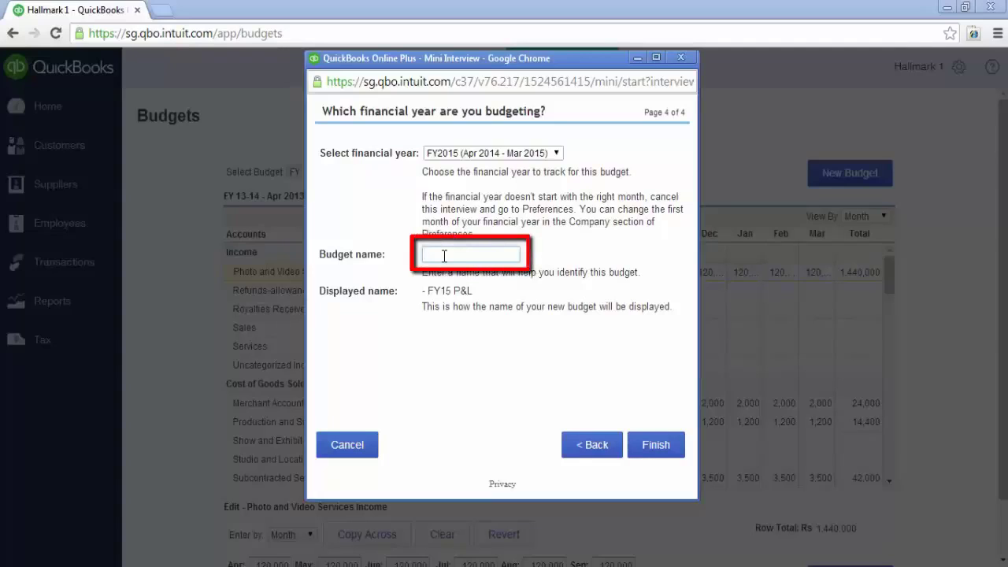
pyautogui.write('FY 14-15 Budget')
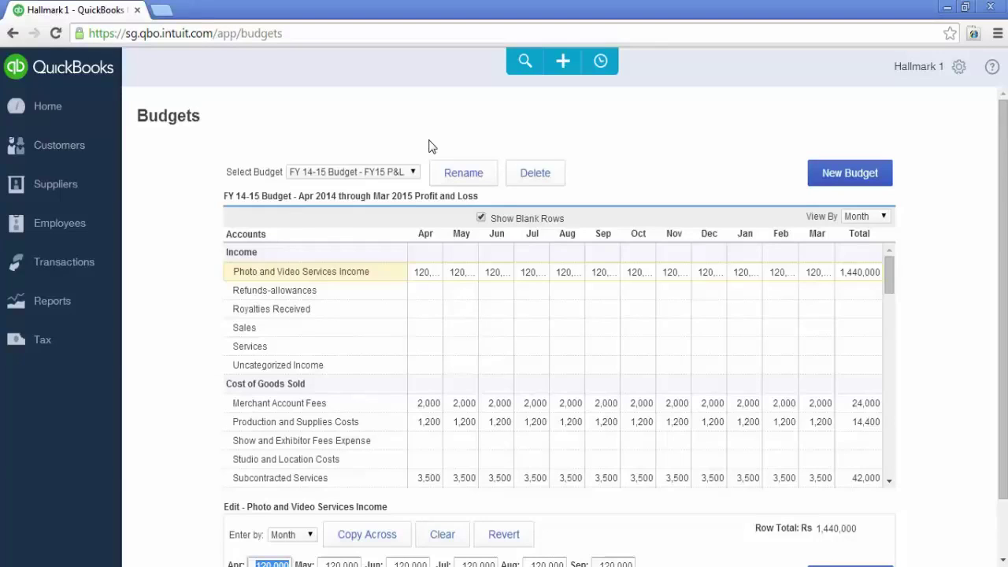
pyautogui.click(393, 172)
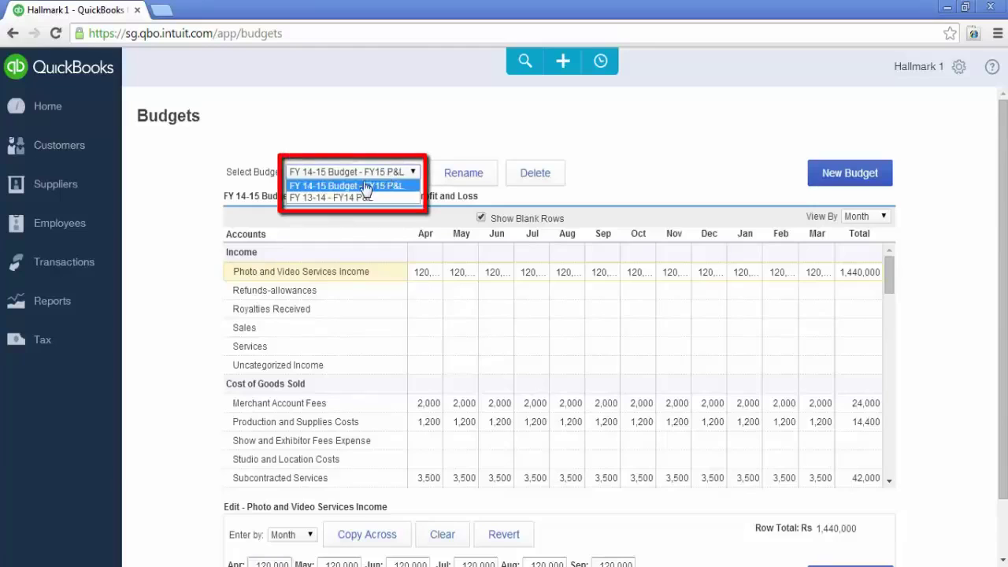
pyautogui.click(362, 141)
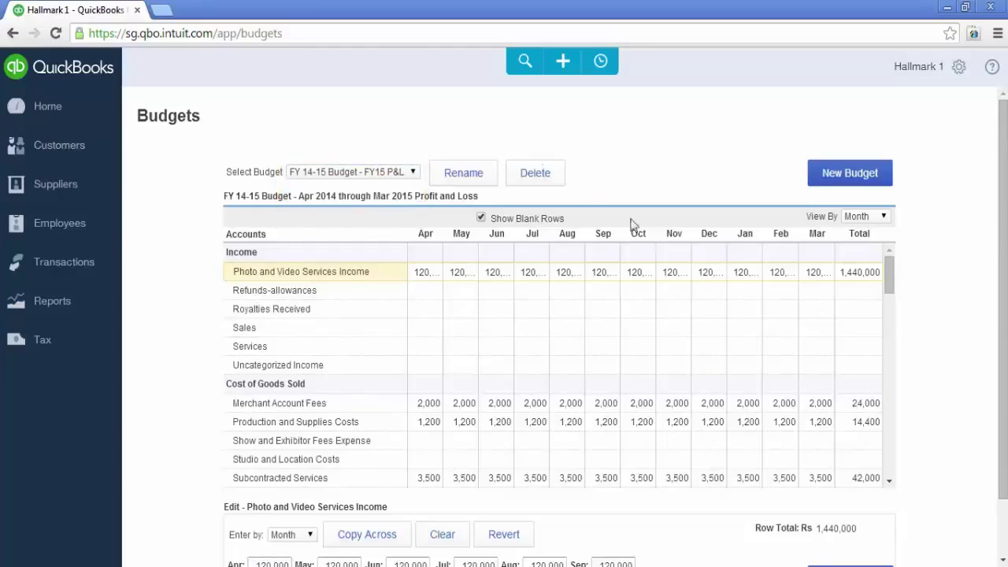
pyautogui.scroll(-2, 1006, 262)
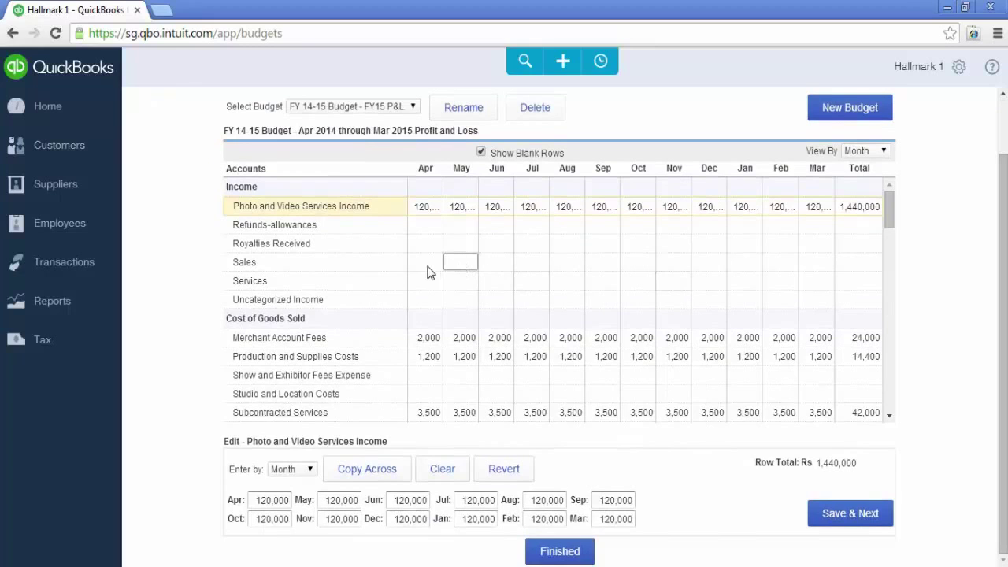
# - Enter monthly amounts for the Royalties Received account: 30,000 for April, 25,000 for May and 27,000 for June
pyautogui.click(344, 226)
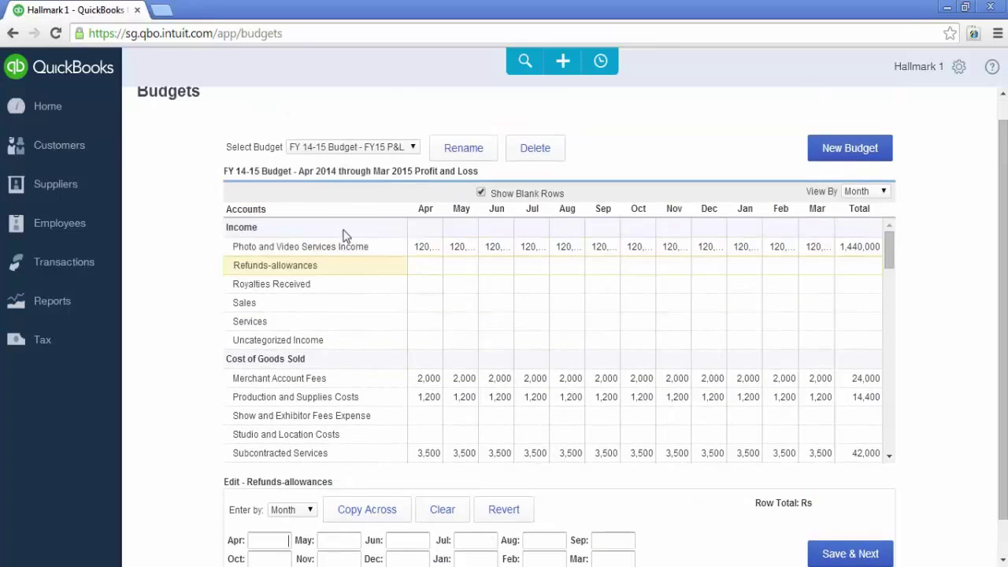
pyautogui.click(363, 286)
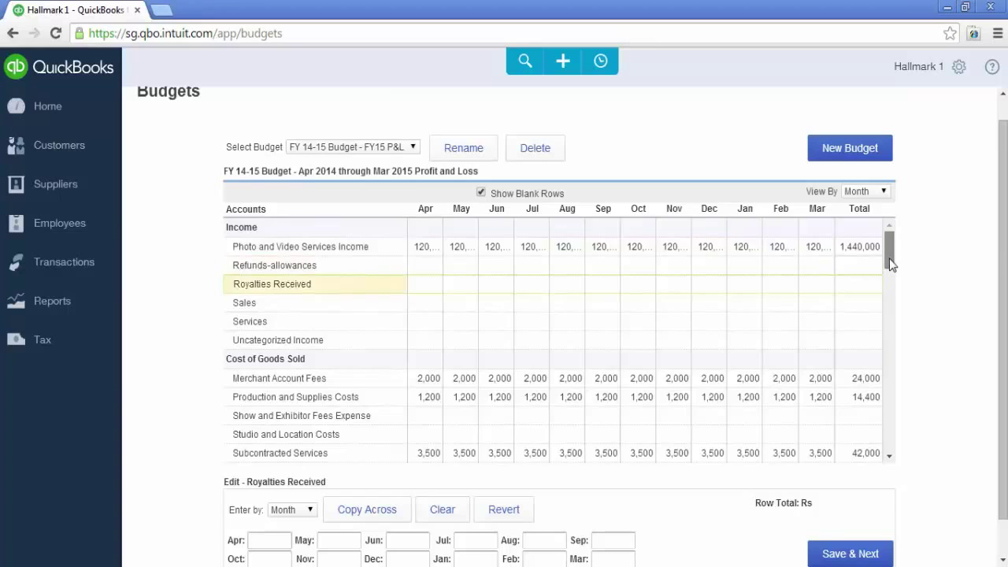
pyautogui.moveTo(889, 258)
pyautogui.mouseDown()
pyautogui.moveTo(890, 269)
pyautogui.moveTo(891, 260)
pyautogui.mouseUp()
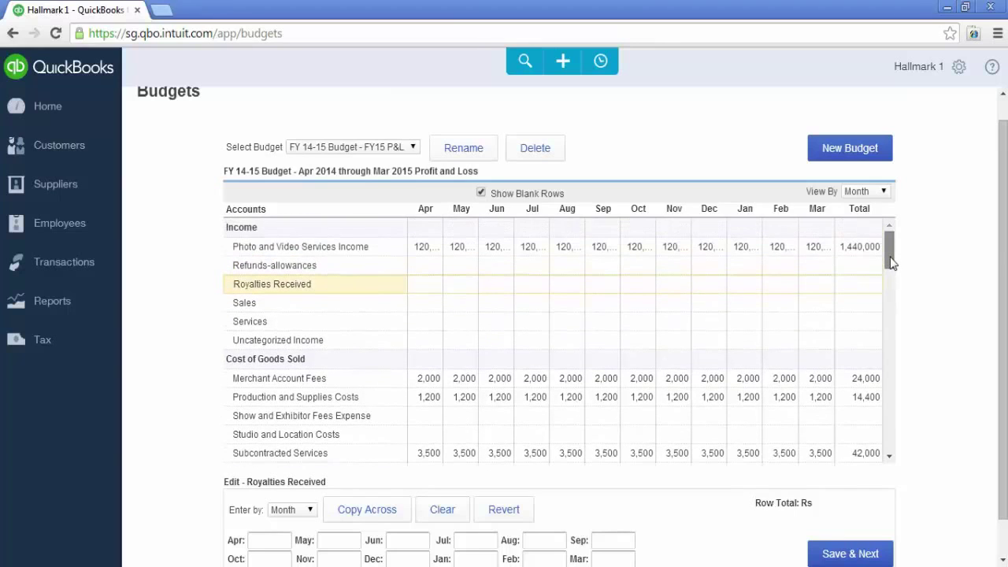
pyautogui.click(275, 538)
pyautogui.write('30000')
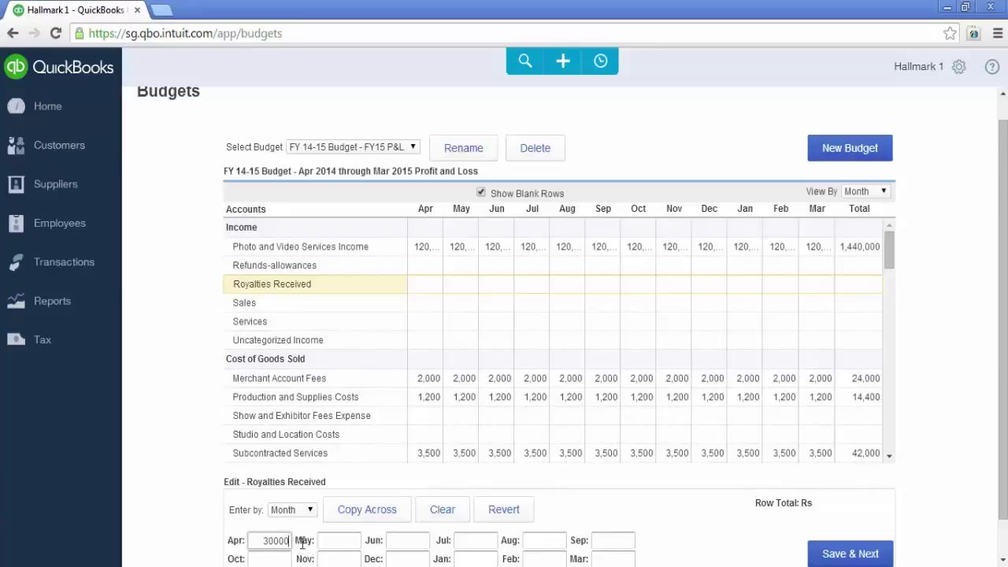
pyautogui.click(333, 541)
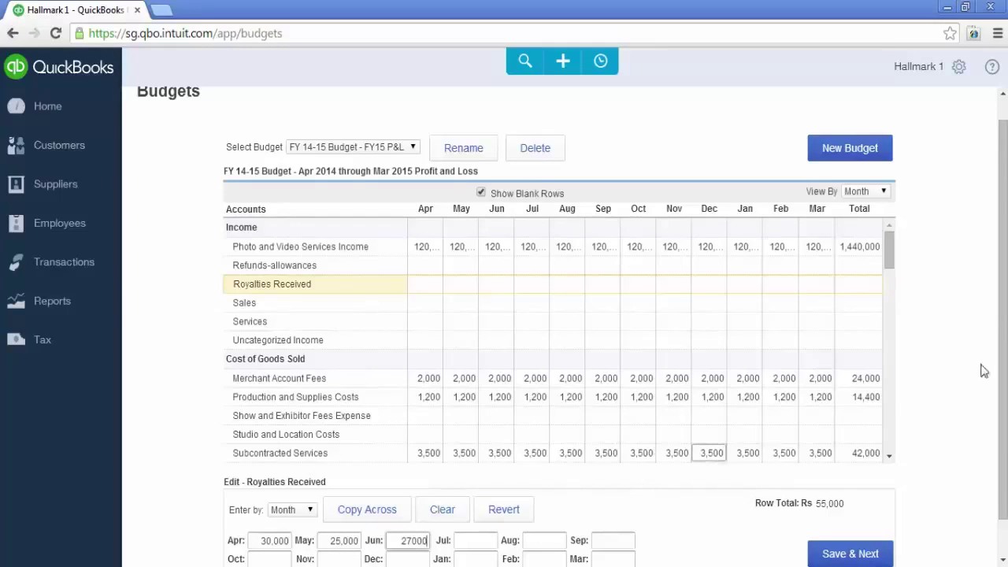
# - Copy the June Royalties Received amount across the remaining months through March and save the row
pyautogui.scroll(-1, 1004, 362)
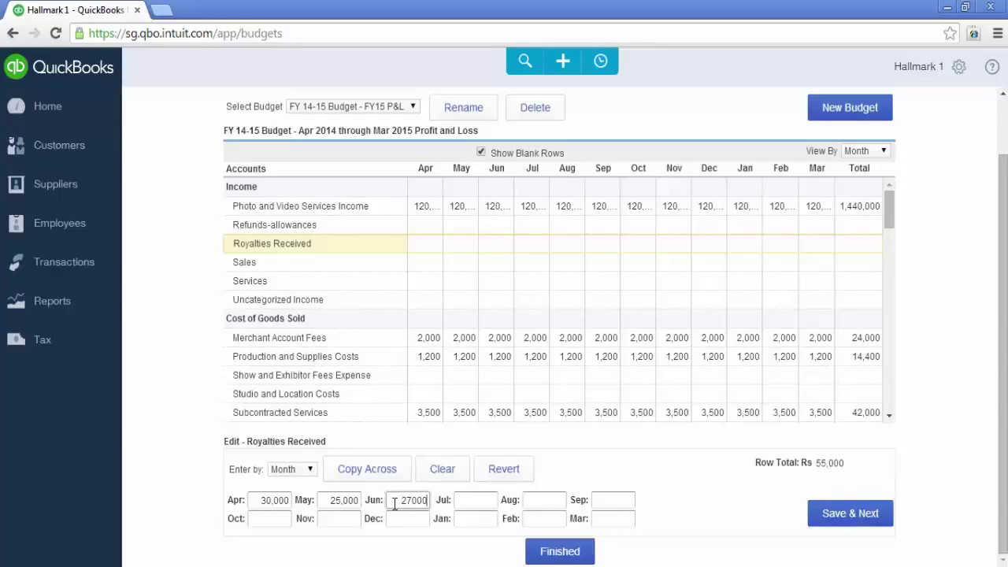
pyautogui.click(376, 475)
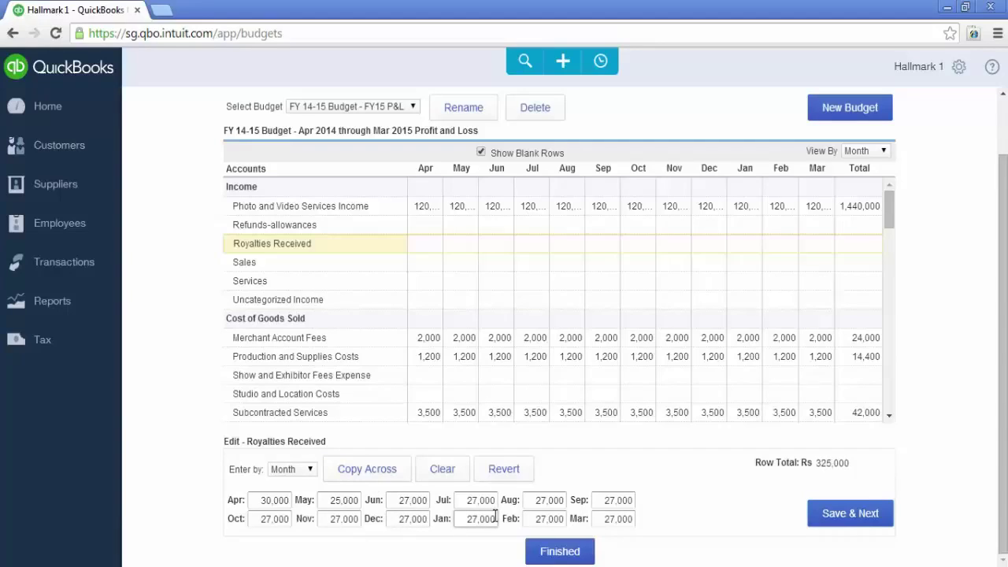
pyautogui.click(847, 516)
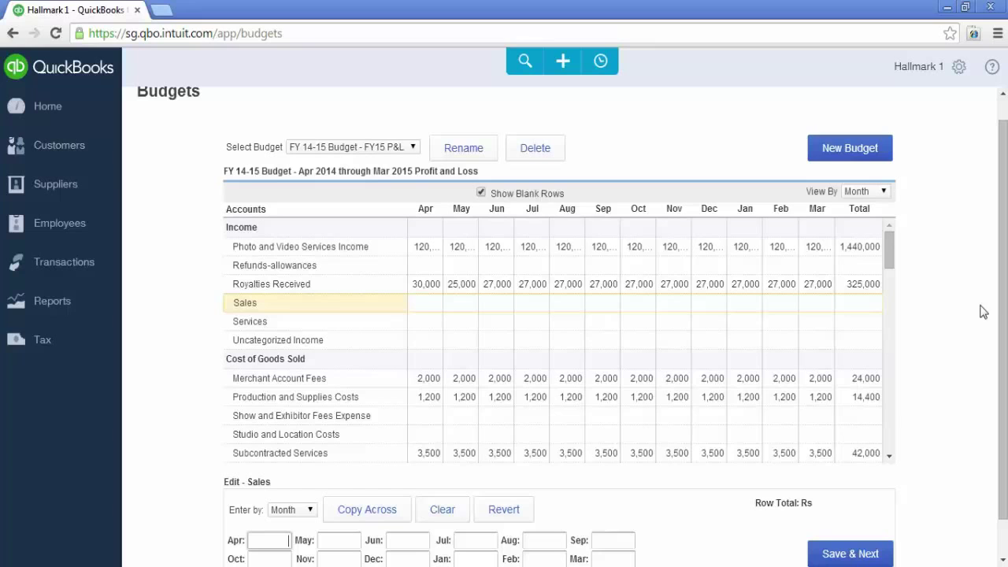
# - Set the April amount of the Advertising expense account to 2,450
pyautogui.scroll(-1, 985, 311)
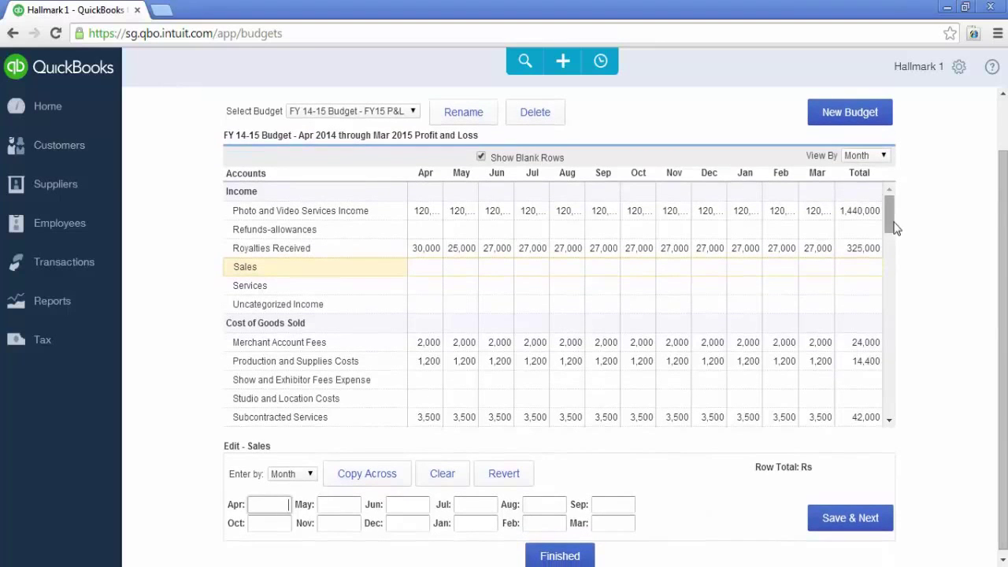
pyautogui.moveTo(890, 222); pyautogui.dragTo(892, 253)
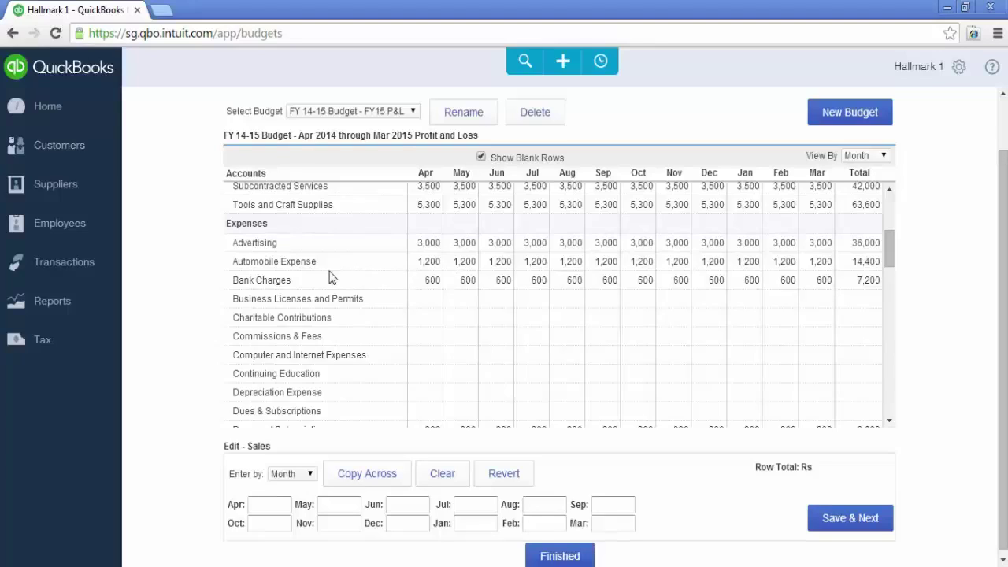
pyautogui.click(262, 248)
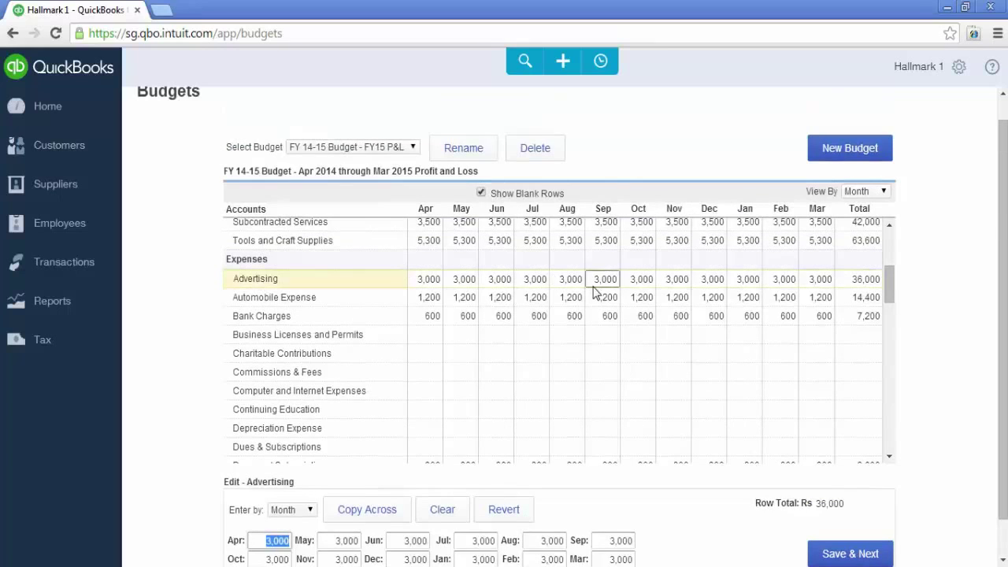
pyautogui.scroll(-1, 556, 386)
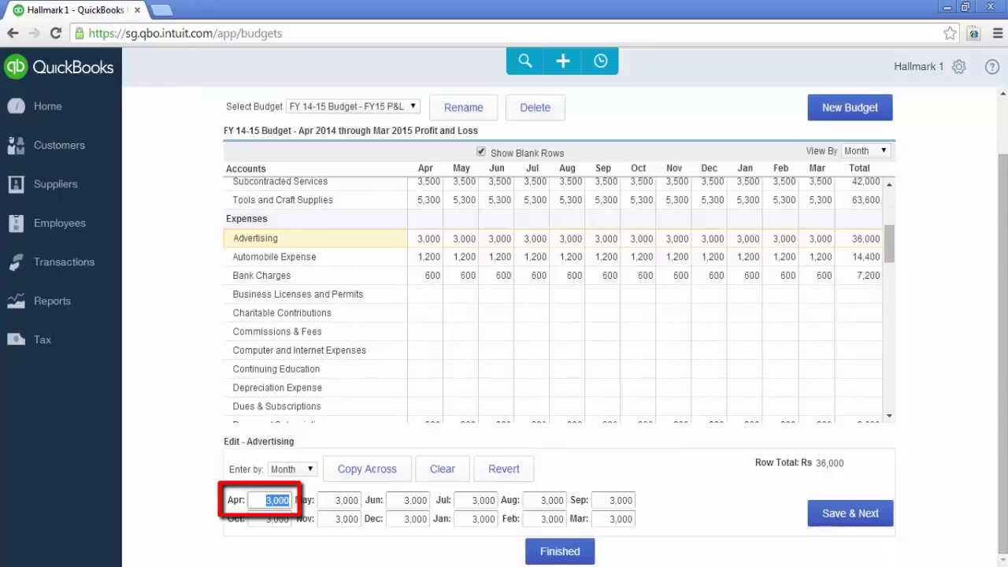
pyautogui.write('2450')
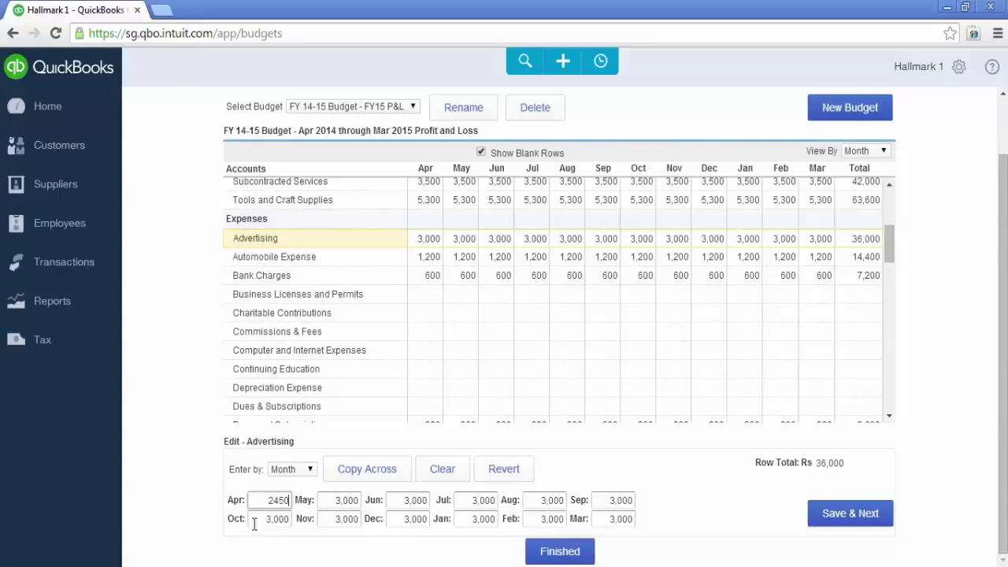
# - Set the June Advertising amount to 3,450, copy it across the remaining months through March, and save the row
pyautogui.click(331, 499)
pyautogui.click(407, 500)
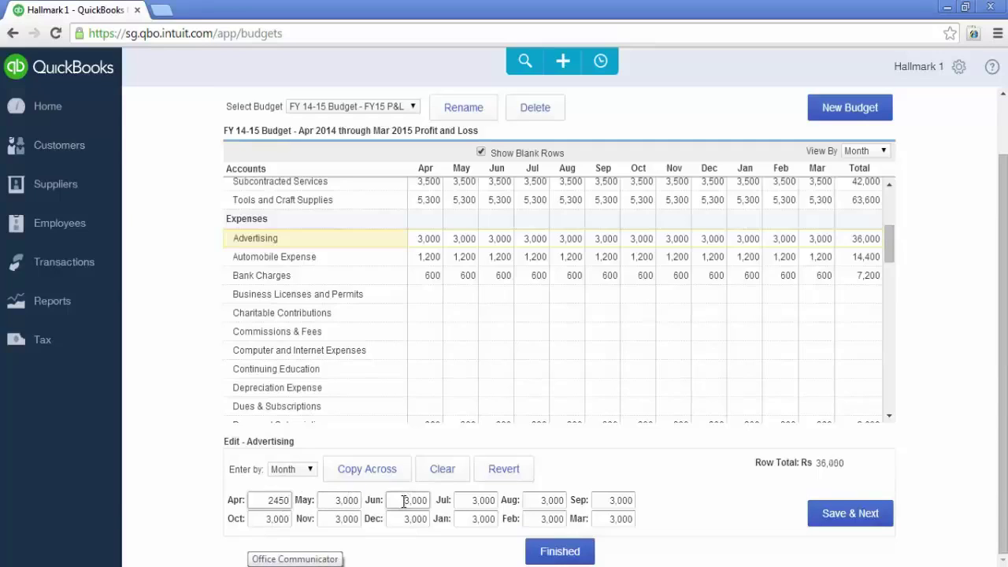
pyautogui.moveTo(403, 501); pyautogui.dragTo(438, 500)
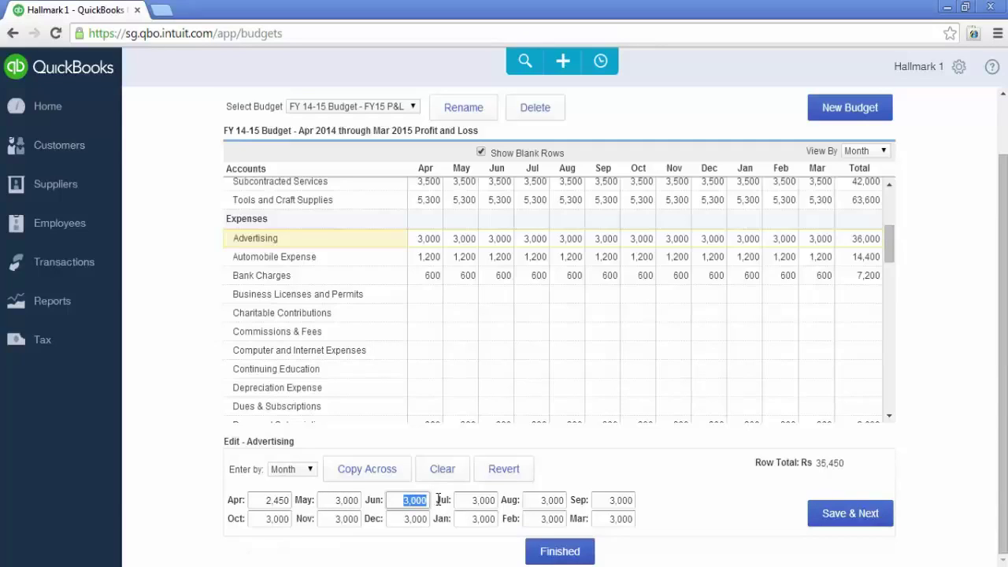
pyautogui.write('3450')
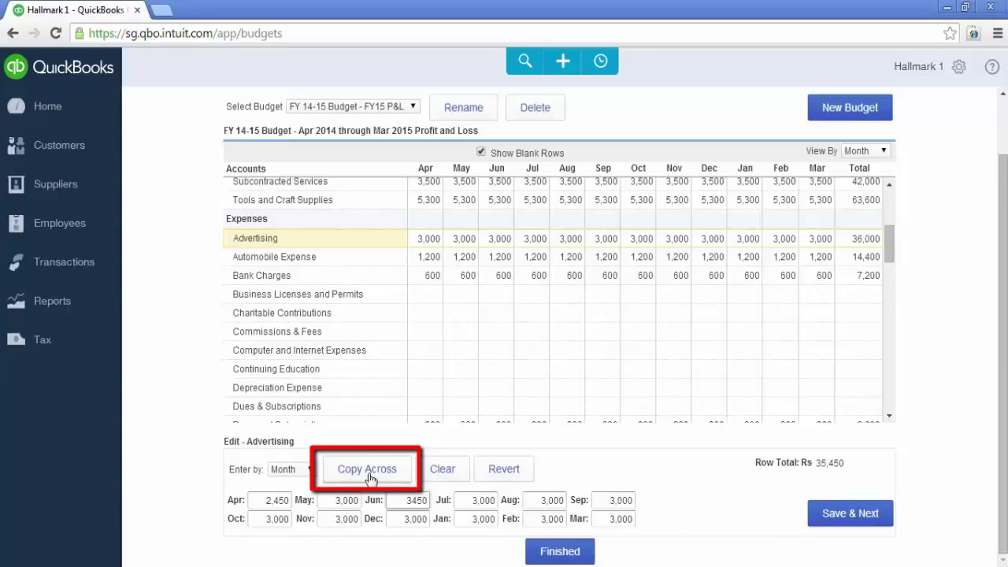
pyautogui.click(367, 477)
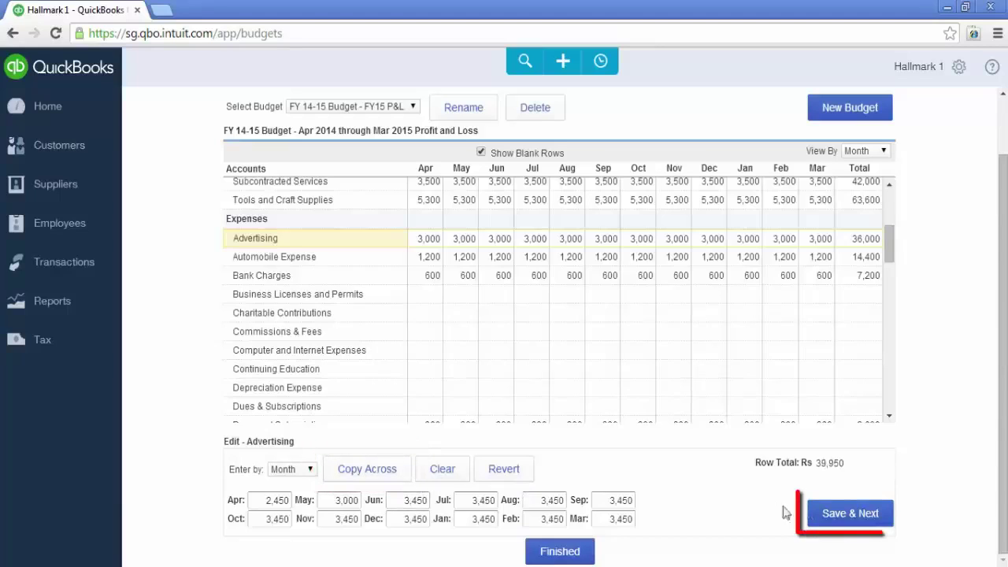
pyautogui.click(840, 516)
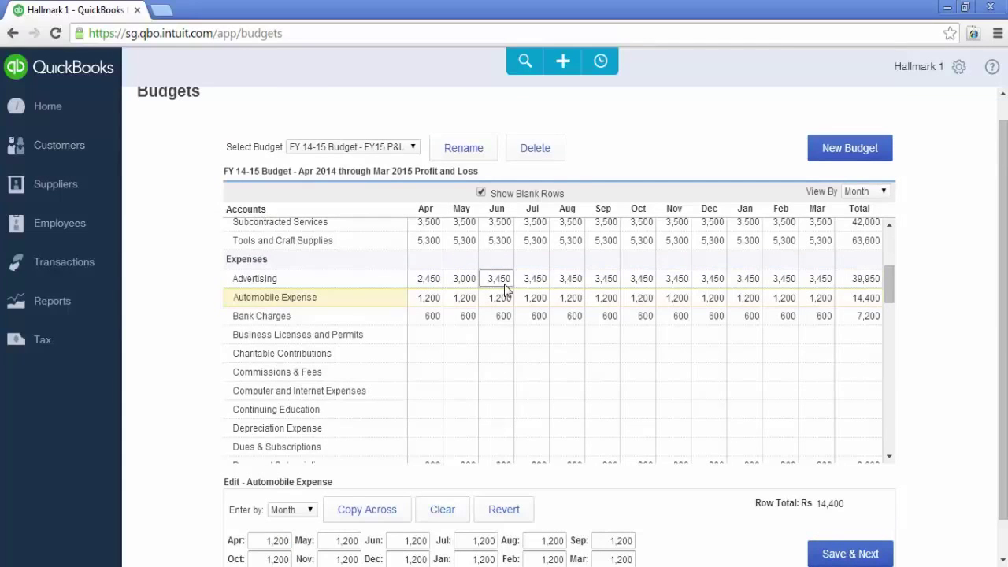
# - Look over the remaining expense accounts and finish editing the FY 14-15 budget
pyautogui.scroll(-3, 888, 306)
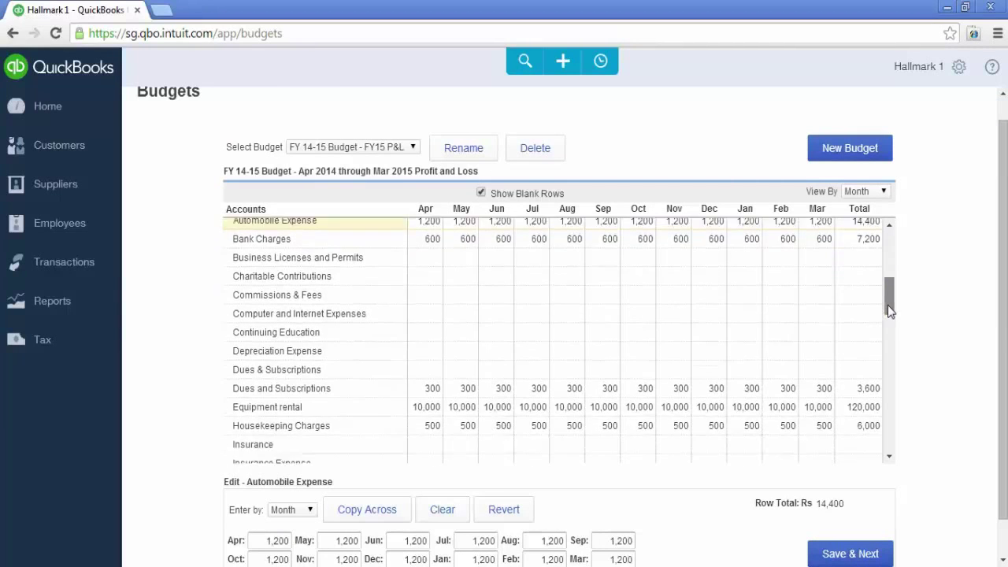
pyautogui.moveTo(889, 308); pyautogui.dragTo(889, 333)
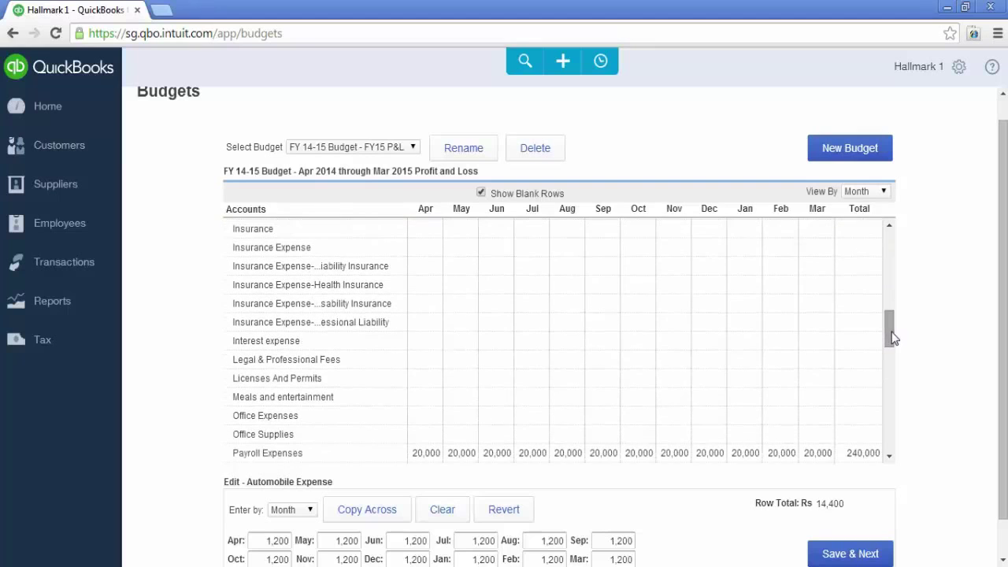
pyautogui.scroll(-1, 702, 355)
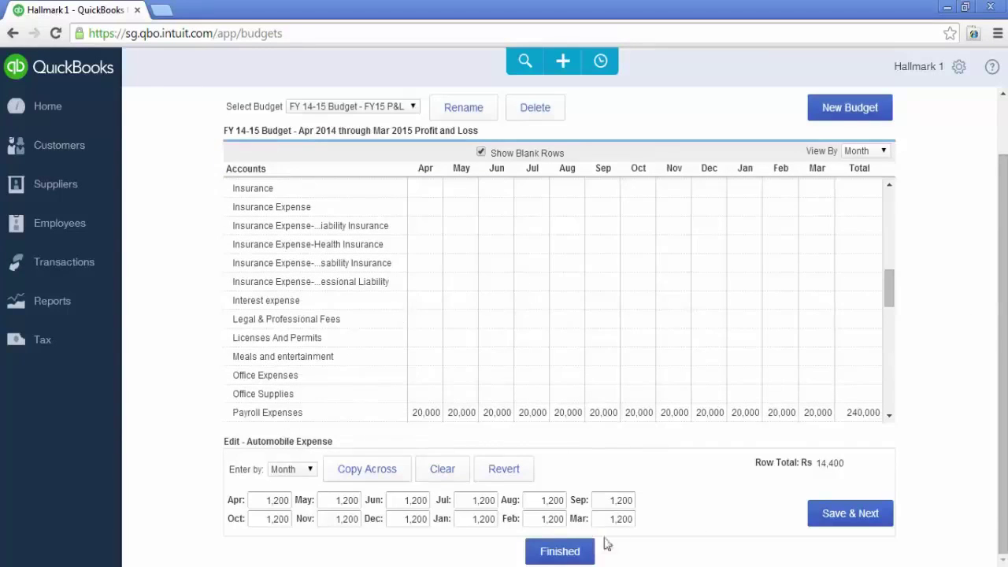
pyautogui.click(575, 554)
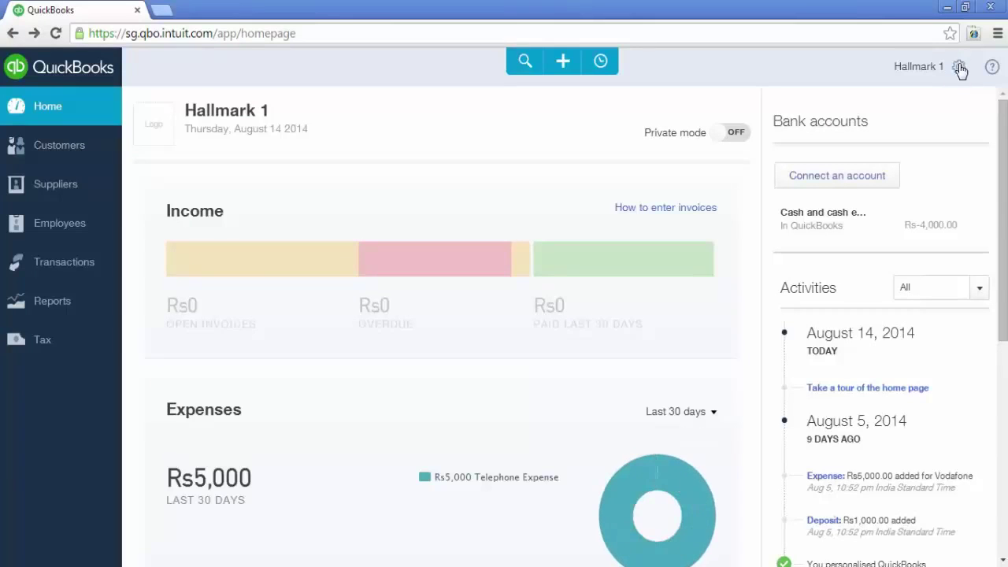
# - Reopen the company's budgets and select FY 14-15 Budget - FY15 P&L for editing
pyautogui.click(945, 74)
pyautogui.click(753, 236)
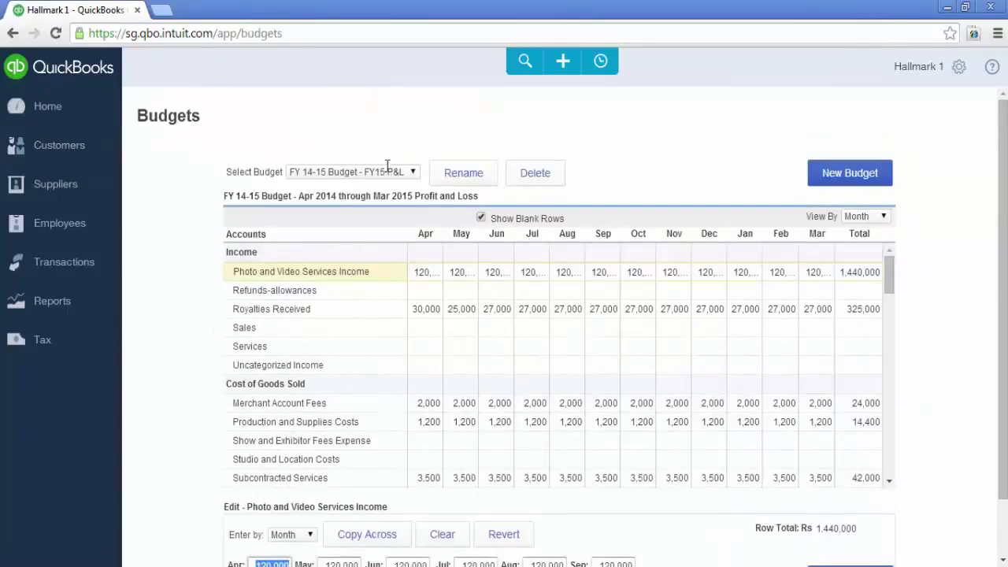
pyautogui.click(377, 172)
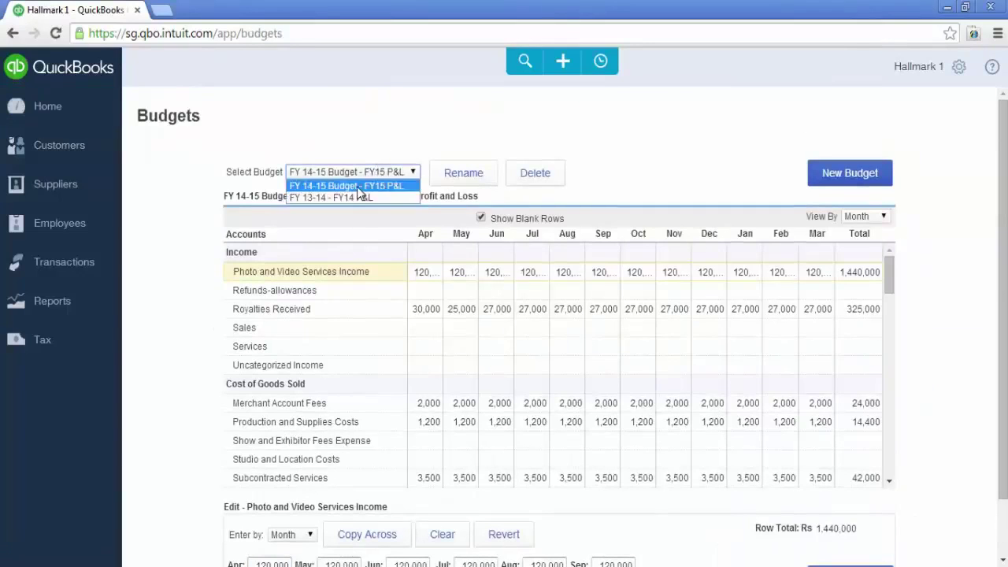
pyautogui.click(358, 194)
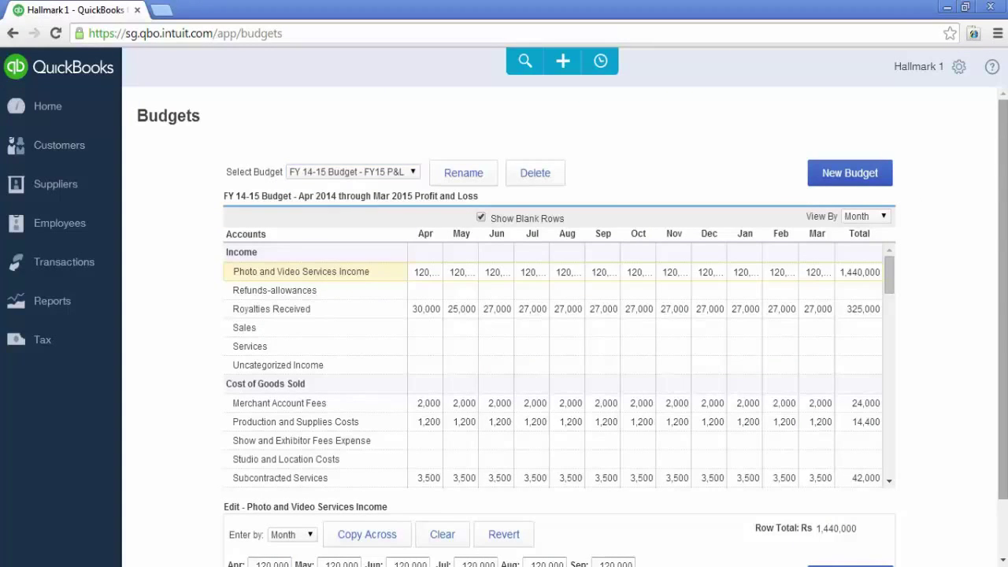
# - Budget 2,400 for Studio and Location Costs in April, copied across all months through March, then save the row and finish the budget
pyautogui.moveTo(1006, 238); pyautogui.dragTo(1005, 291)
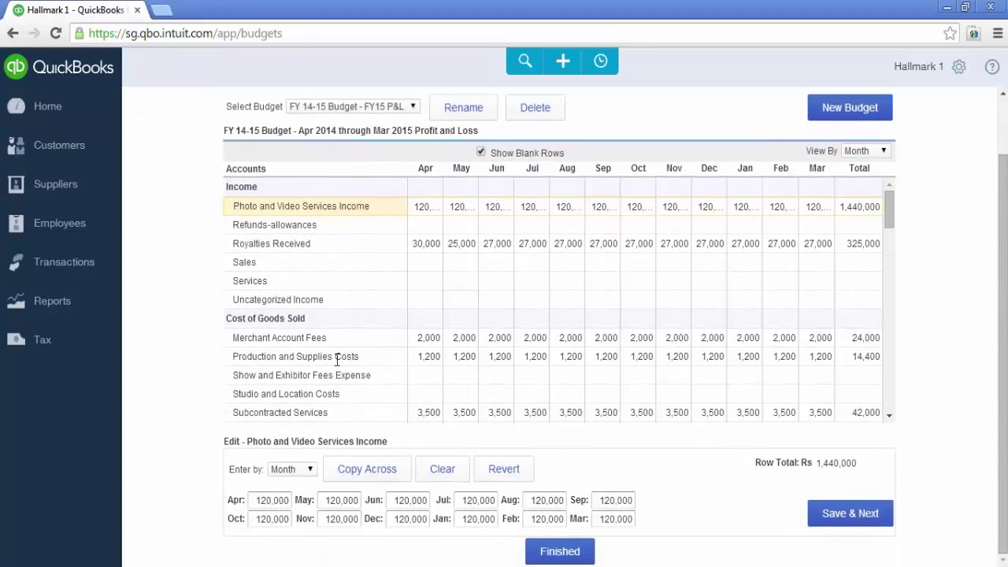
pyautogui.click(367, 399)
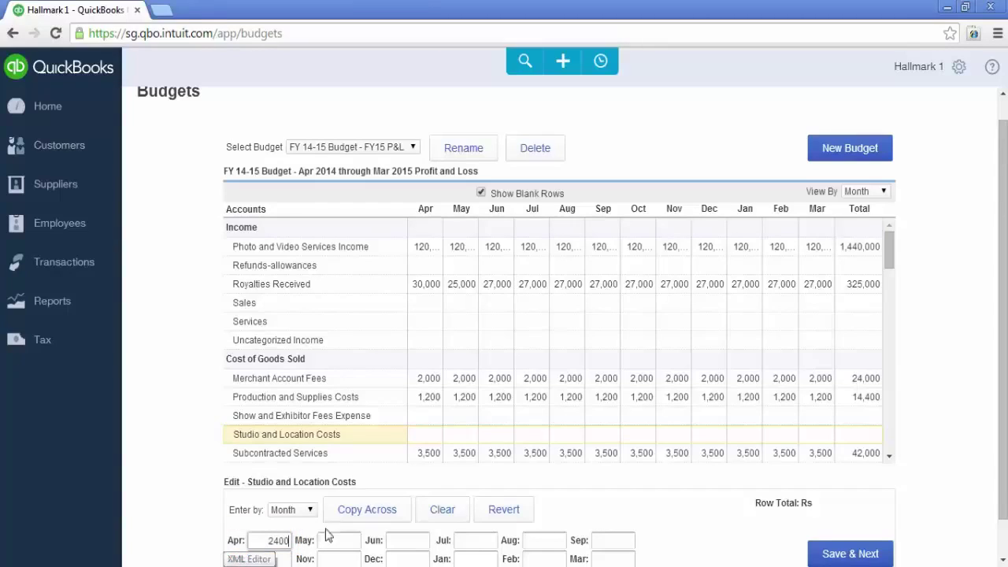
pyautogui.click(367, 514)
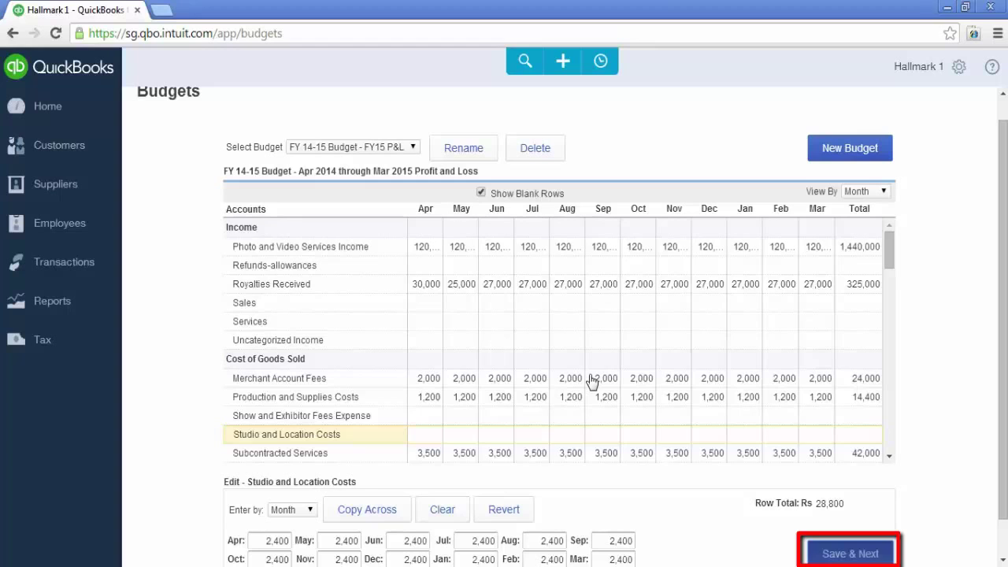
pyautogui.press('Return')
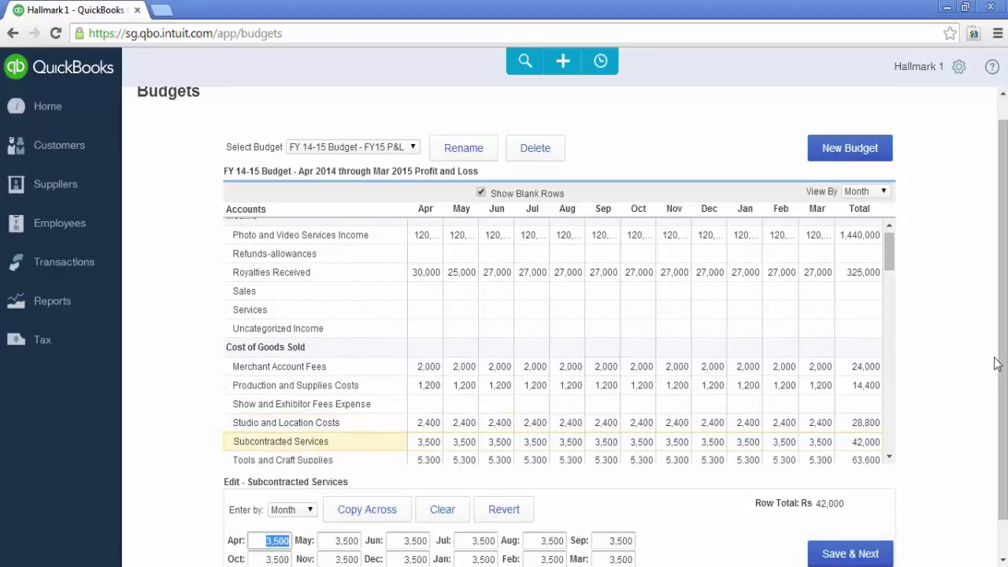
pyautogui.scroll(-1, 997, 362)
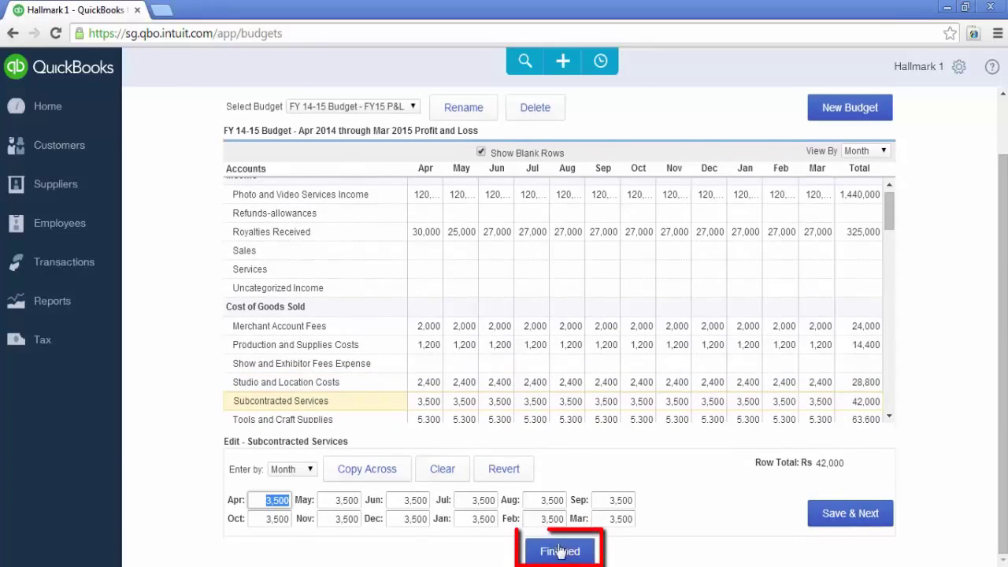
pyautogui.click(560, 551)
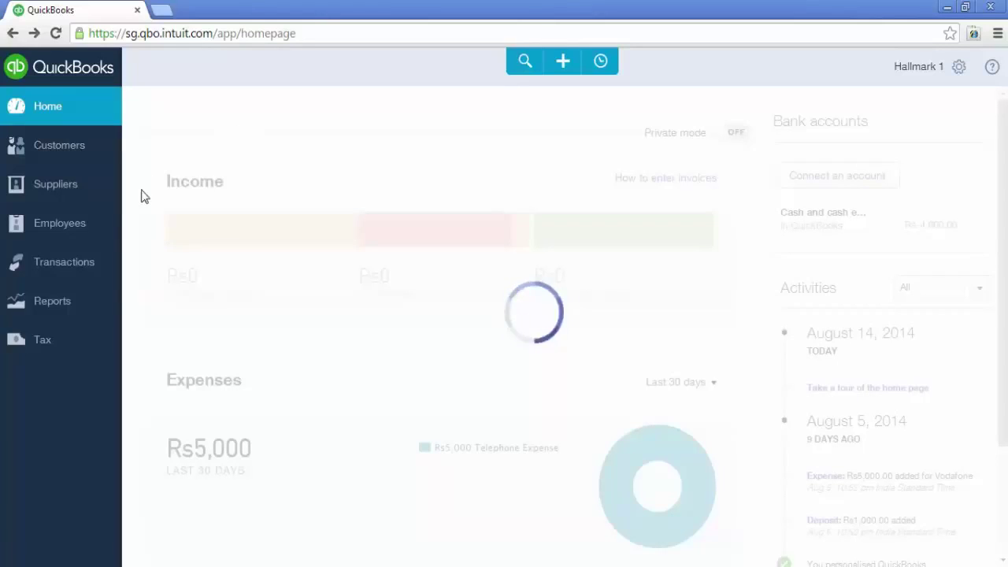
# - Open the Budget vs. Actuals report from the Business Overview reports and dismiss the cash or accrual basis question
pyautogui.click(60, 305)
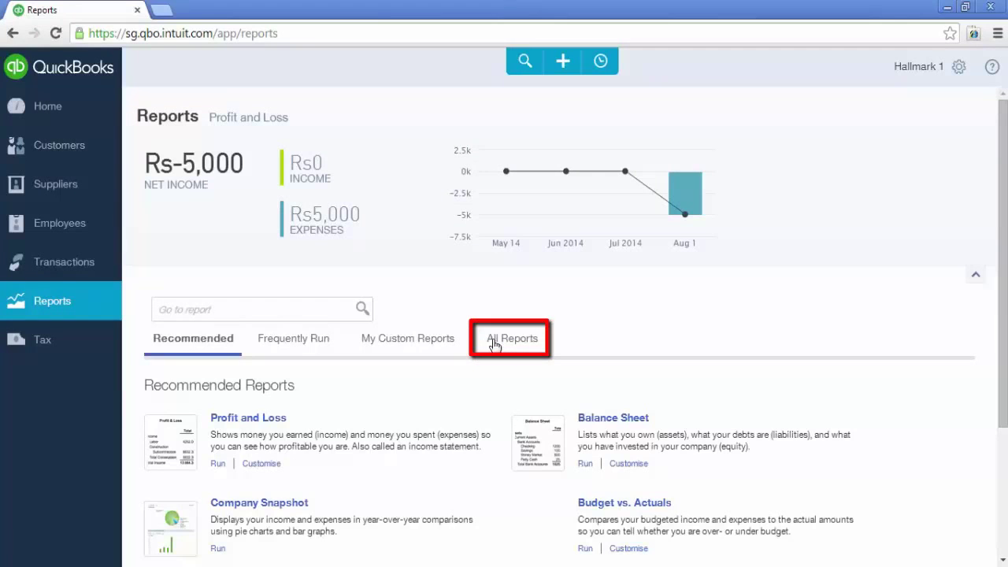
pyautogui.click(497, 340)
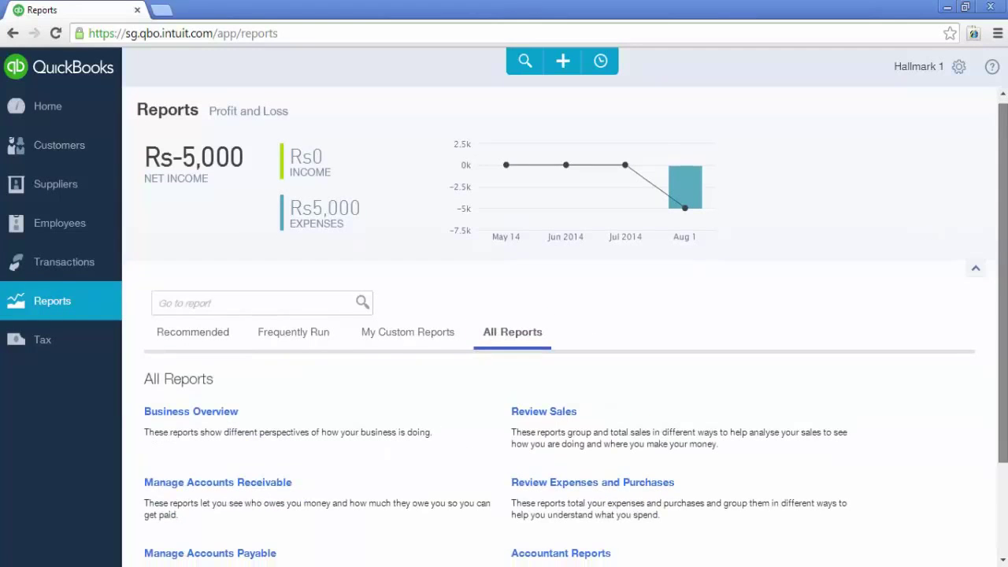
pyautogui.scroll(-1, 787, 257)
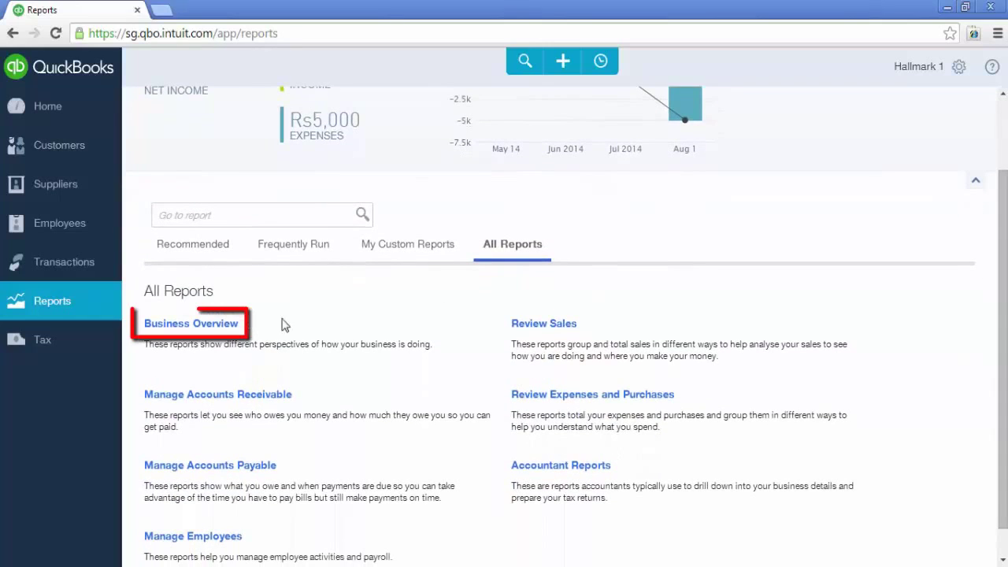
pyautogui.click(229, 327)
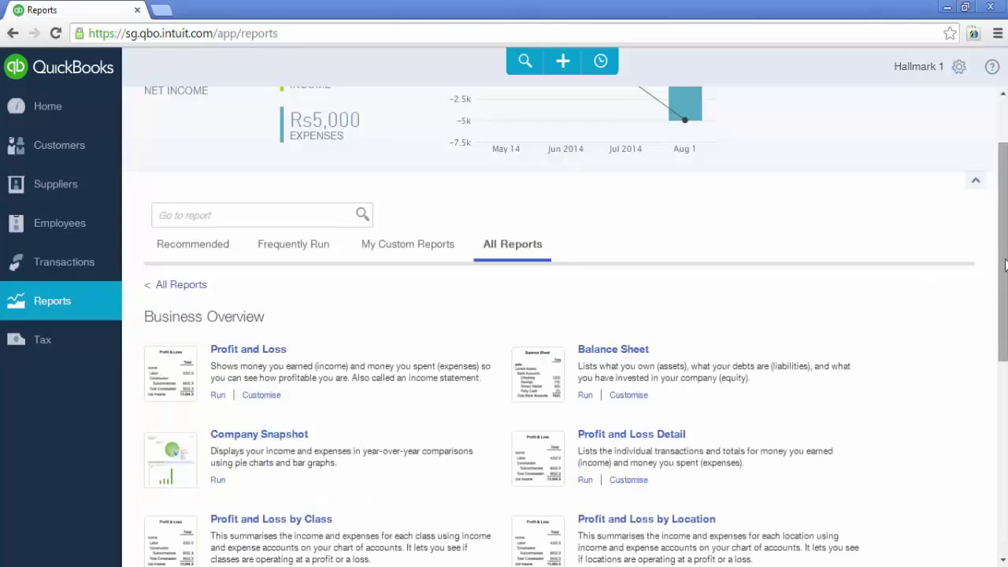
pyautogui.moveTo(1006, 265); pyautogui.dragTo(1006, 392)
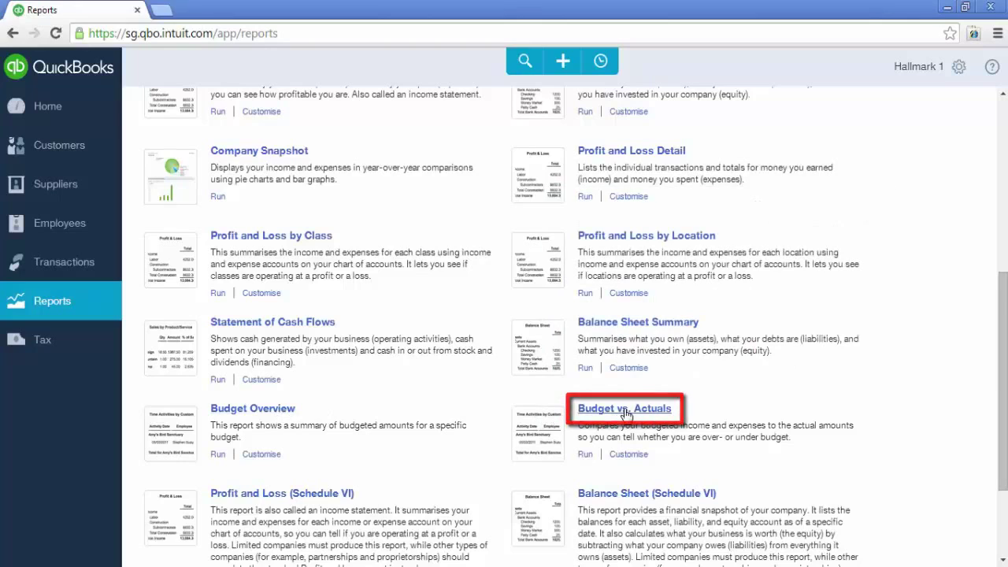
pyautogui.click(626, 409)
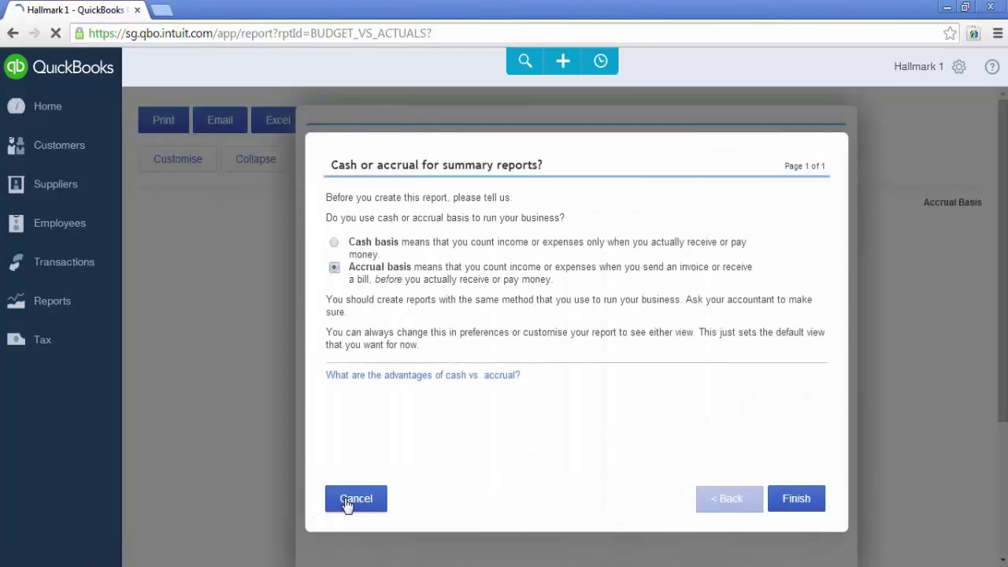
pyautogui.click(349, 499)
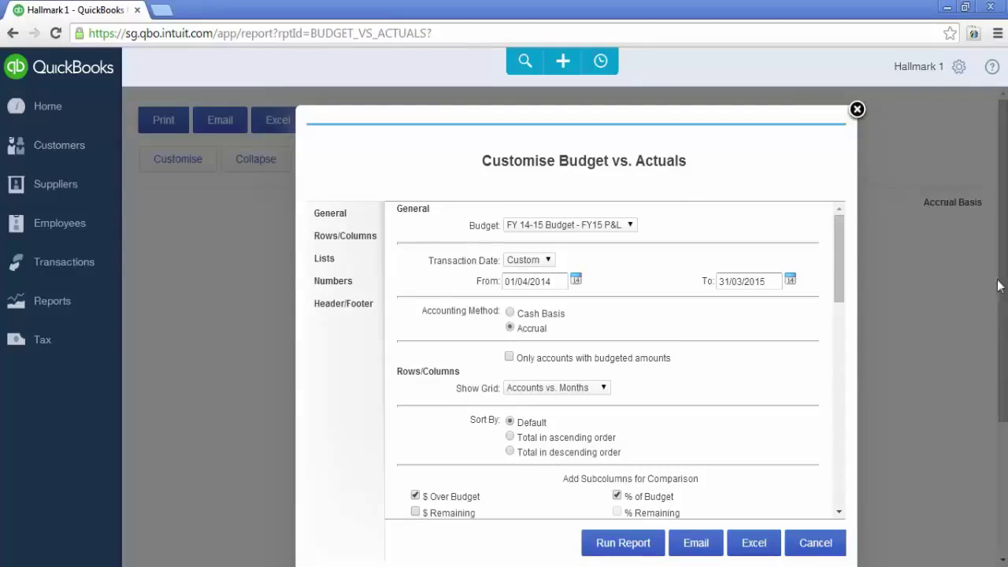
# - Review the Budget vs. Actuals customisation options, including the available grid layouts, from the general settings through the header and footer settings
pyautogui.scroll(-1, 1000, 288)
pyautogui.scroll(1, 1000, 288)
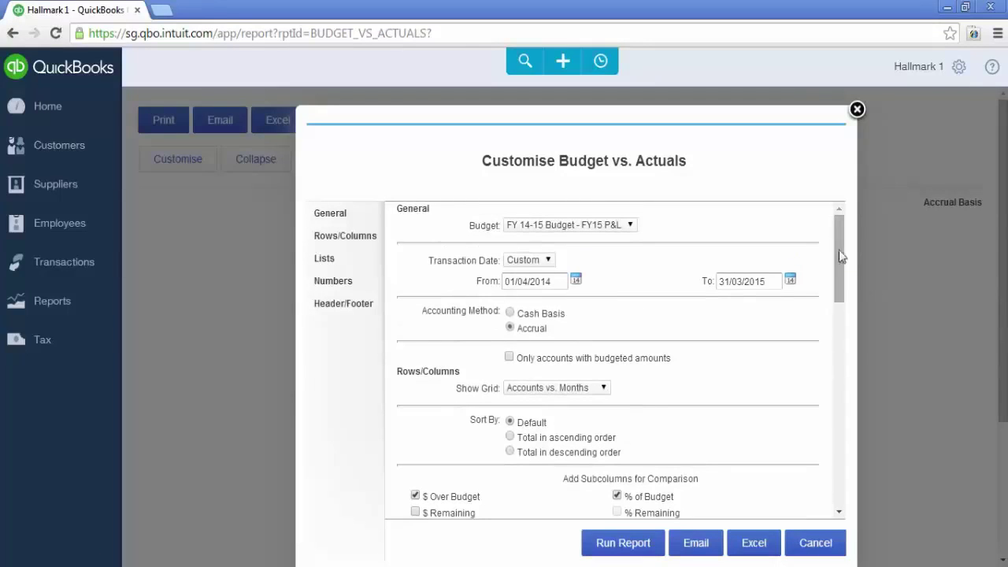
pyautogui.moveTo(839, 250); pyautogui.dragTo(838, 278)
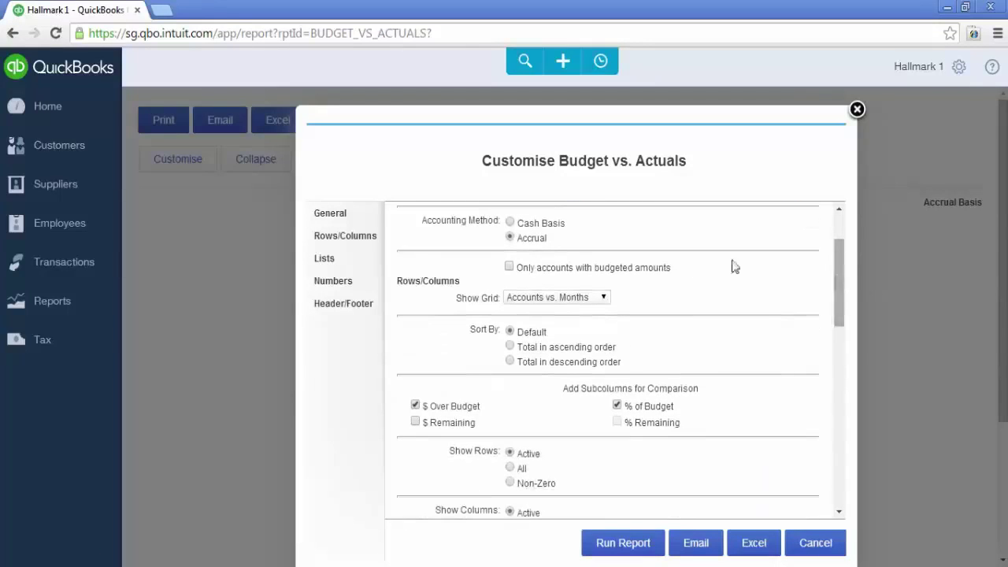
pyautogui.click(590, 302)
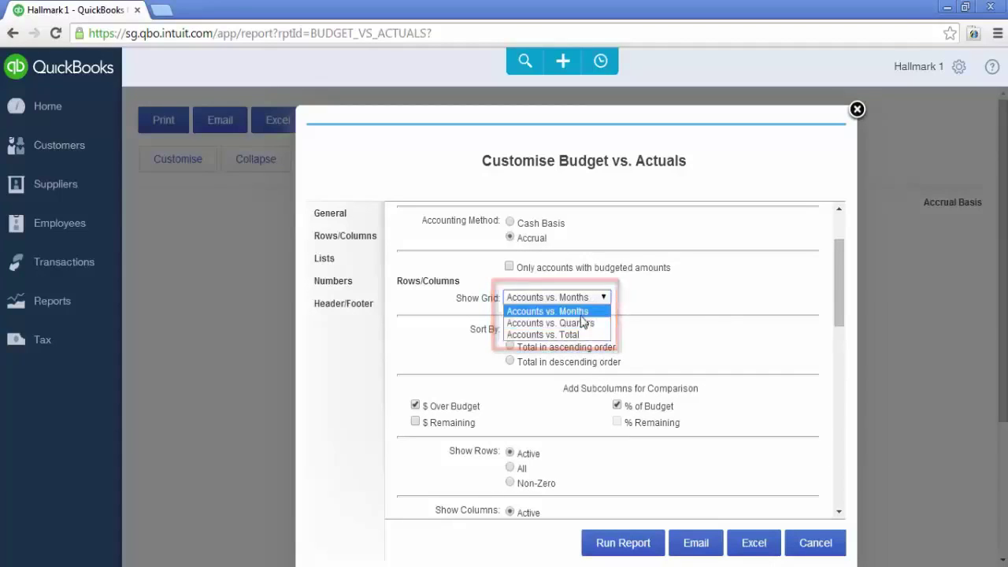
pyautogui.click(579, 311)
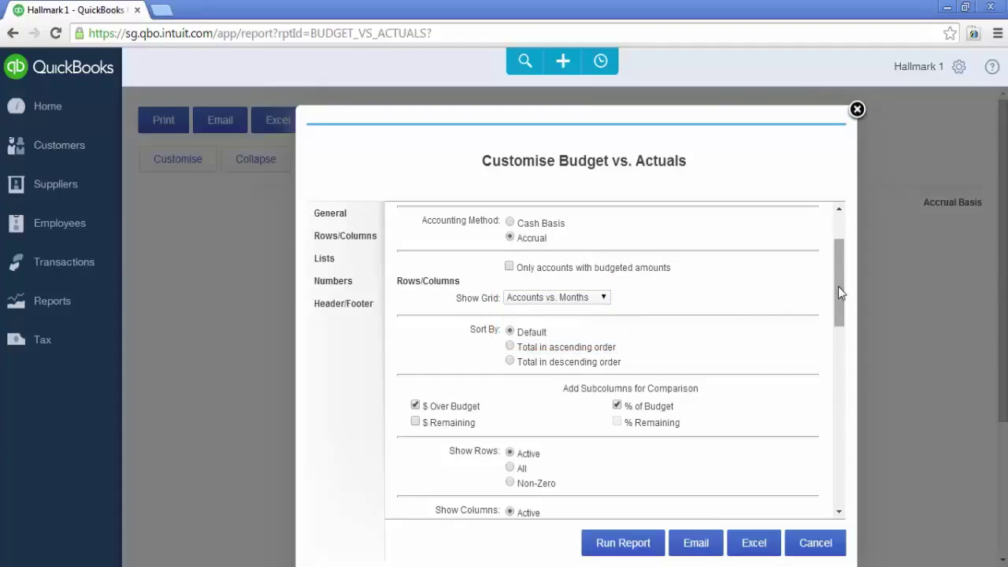
pyautogui.moveTo(837, 286); pyautogui.dragTo(838, 313)
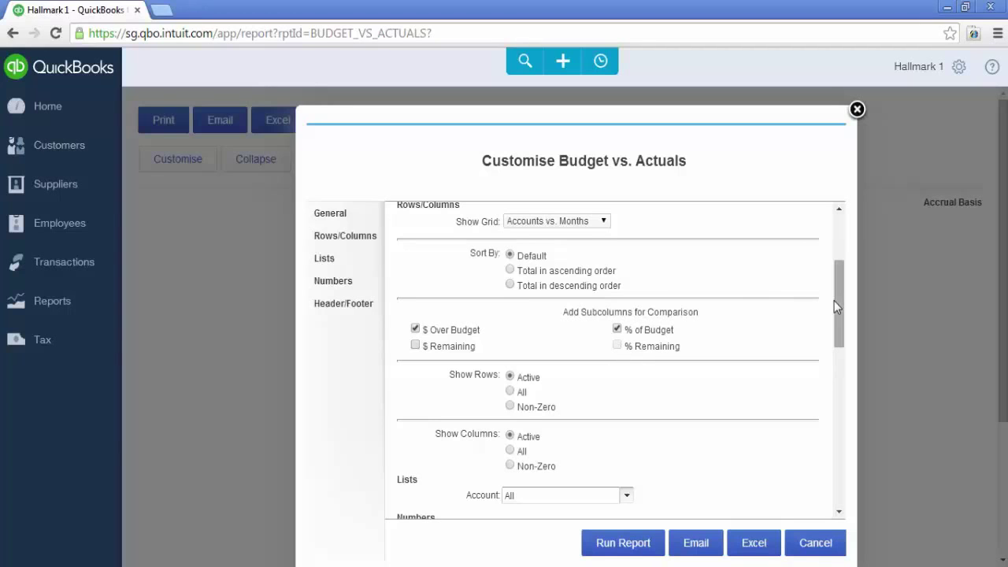
pyautogui.moveTo(834, 300); pyautogui.dragTo(844, 452)
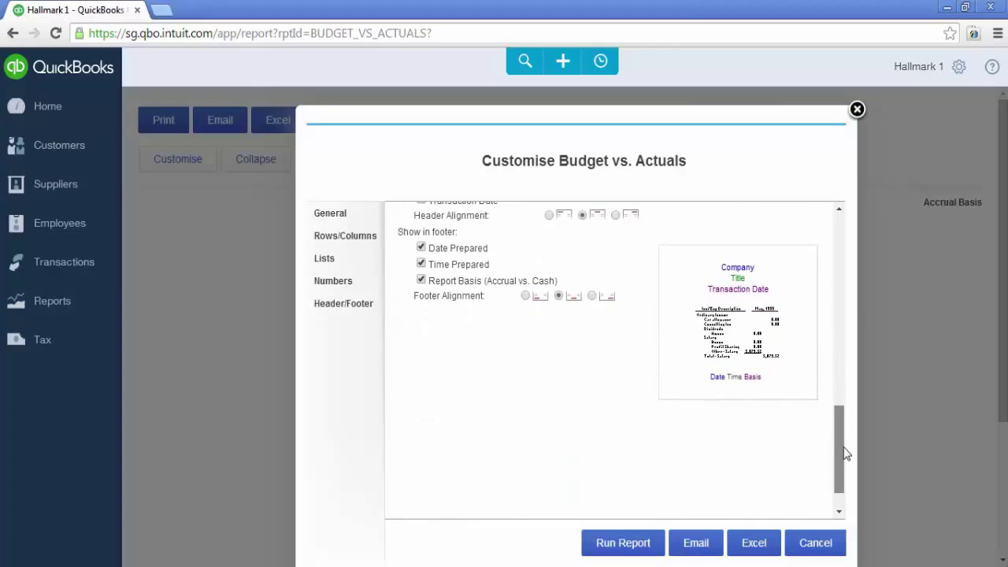
# - Select Accounts vs. Months as the report grid and run the Budget vs. Actuals report
pyautogui.click(327, 239)
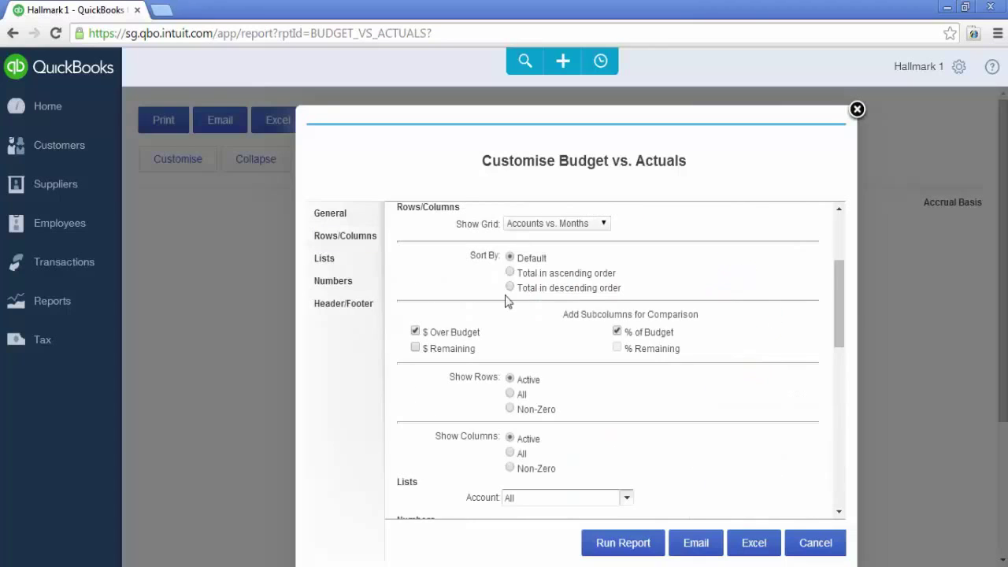
pyautogui.click(559, 224)
pyautogui.click(575, 237)
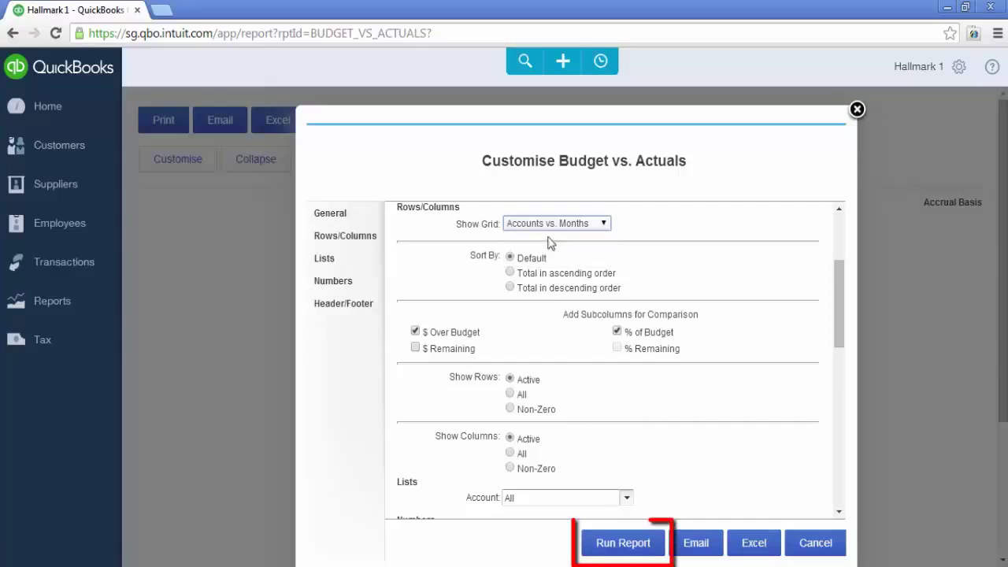
pyautogui.click(606, 545)
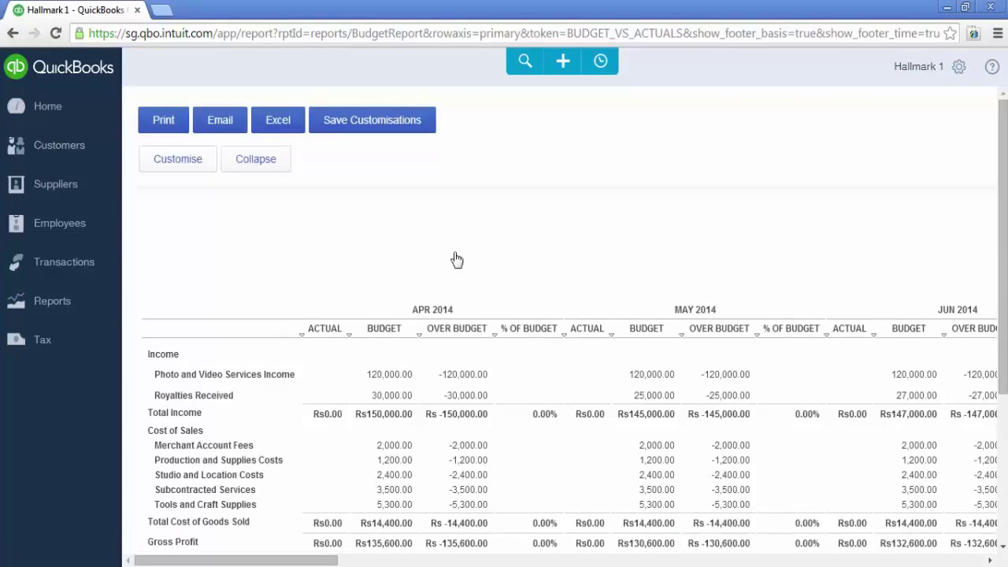
# - Examine the budgeted and actual amounts for each month in the report, from Income down to Net Income
pyautogui.moveTo(1002, 285); pyautogui.dragTo(1006, 409)
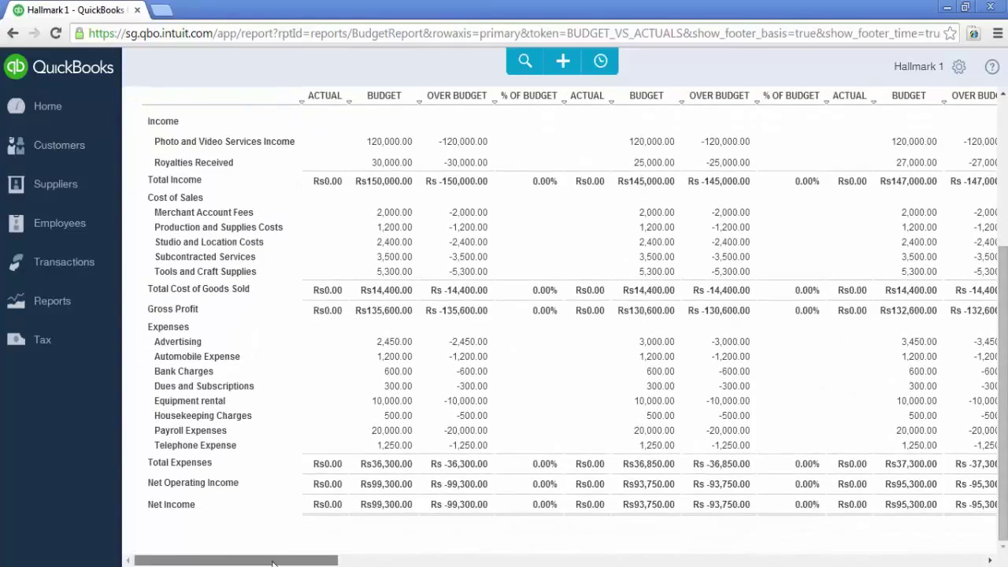
pyautogui.moveTo(271, 563)
pyautogui.mouseDown()
pyautogui.moveTo(896, 561)
pyautogui.moveTo(273, 561)
pyautogui.mouseUp()
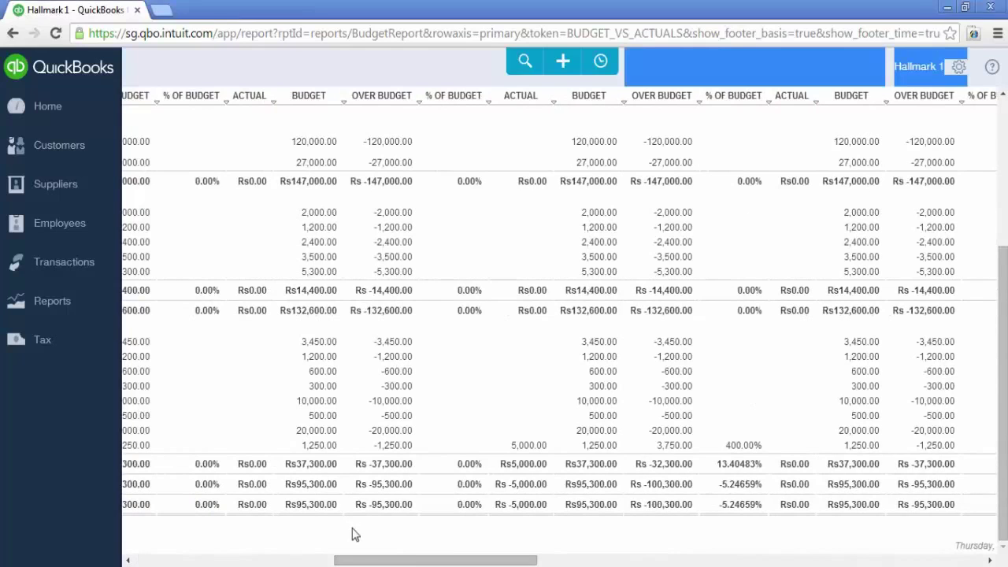
pyautogui.moveTo(362, 560); pyautogui.dragTo(118, 562)
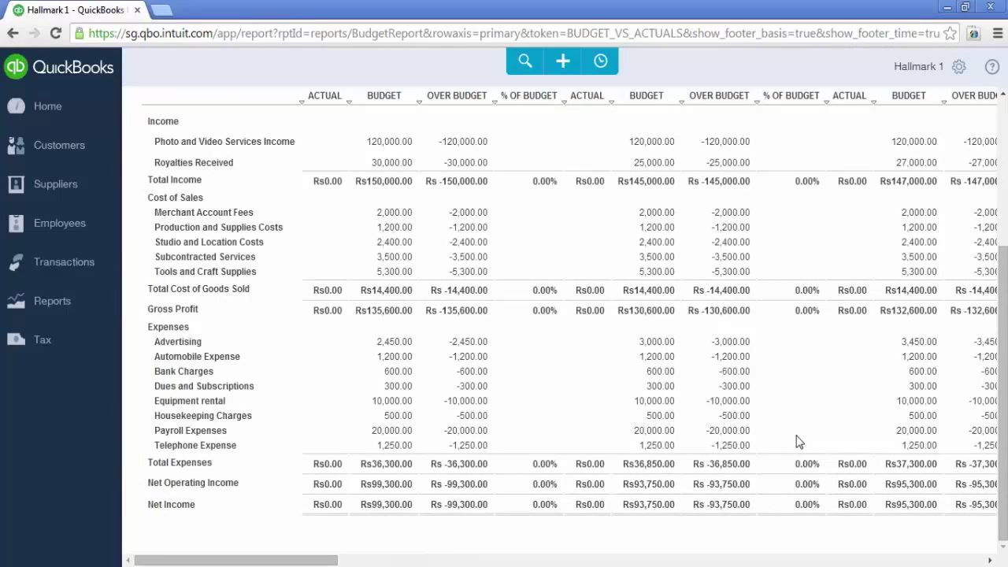
pyautogui.moveTo(1003, 394); pyautogui.dragTo(1003, 247)
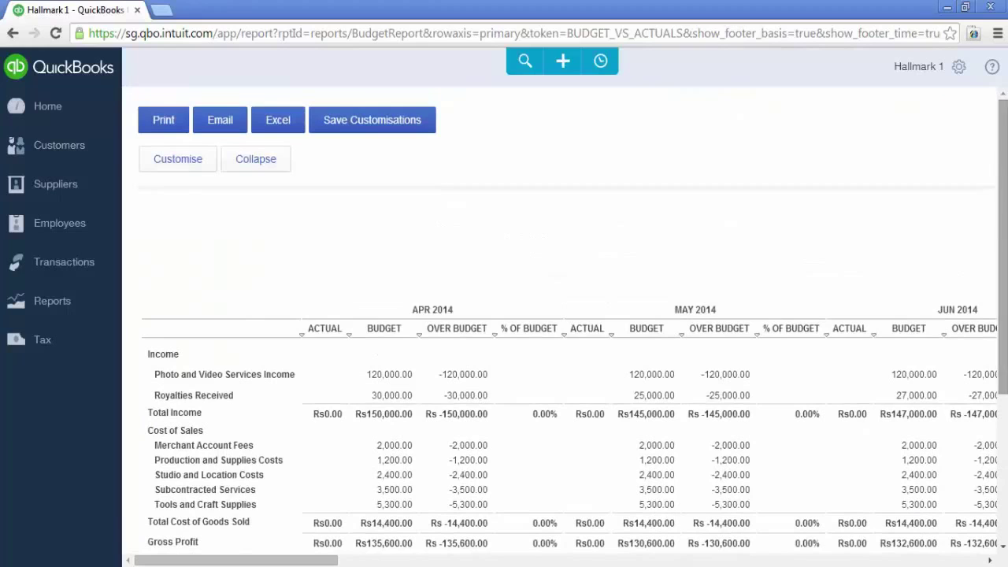